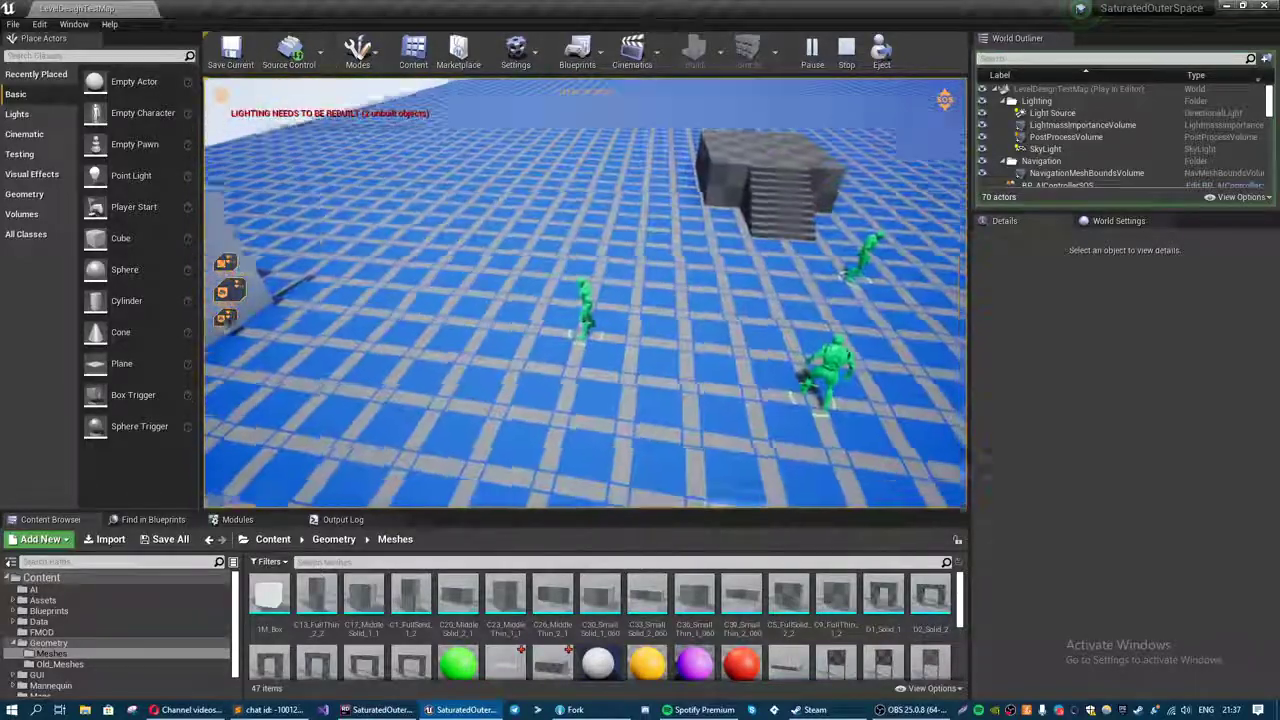
- Examine the green squad characters and the row of white walls in the running test level from several angles
{"action": "key", "text": "a"}
{"action": "key", "text": "s"}
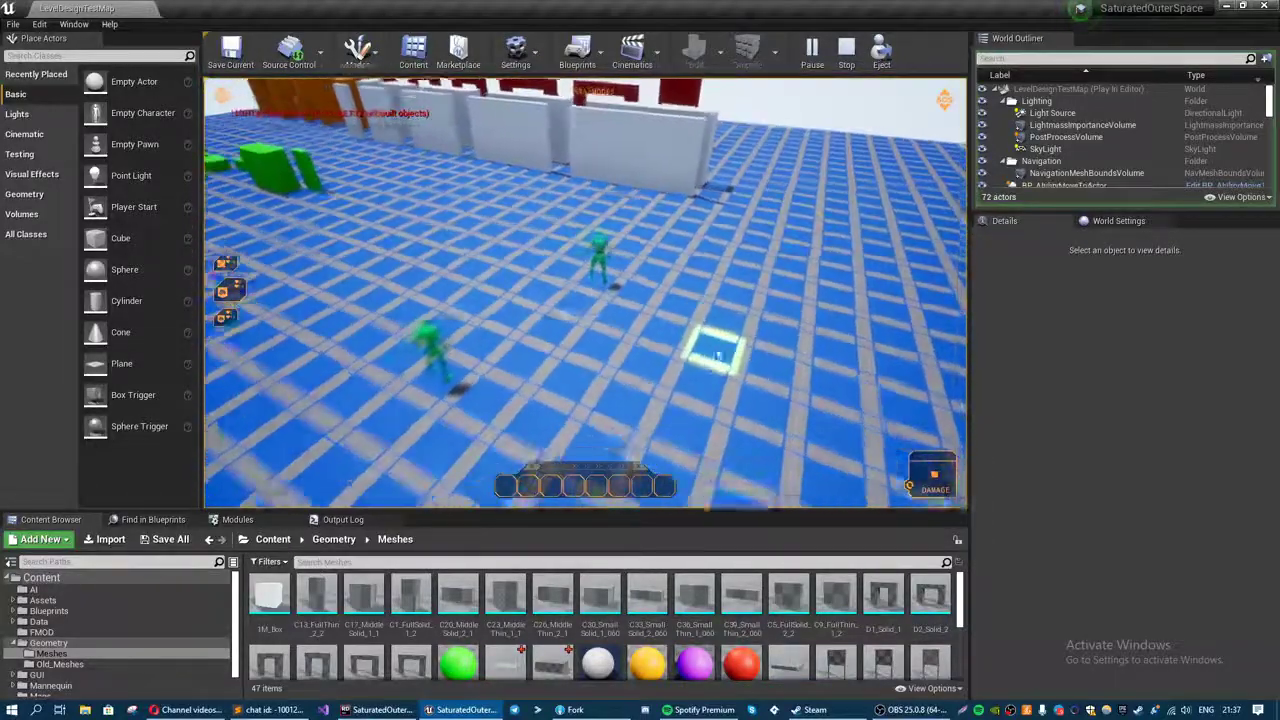
{"action": "key", "text": "s"}
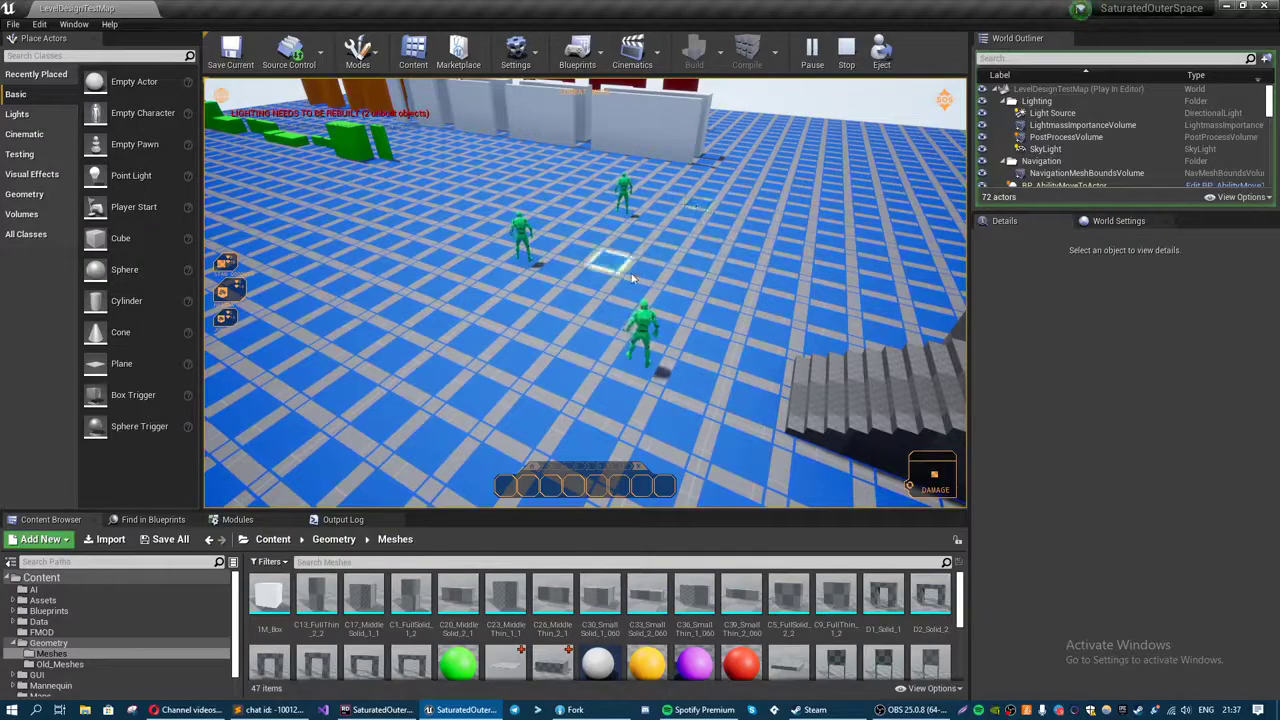
{"action": "key", "text": "q"}
{"action": "key", "text": "d"}
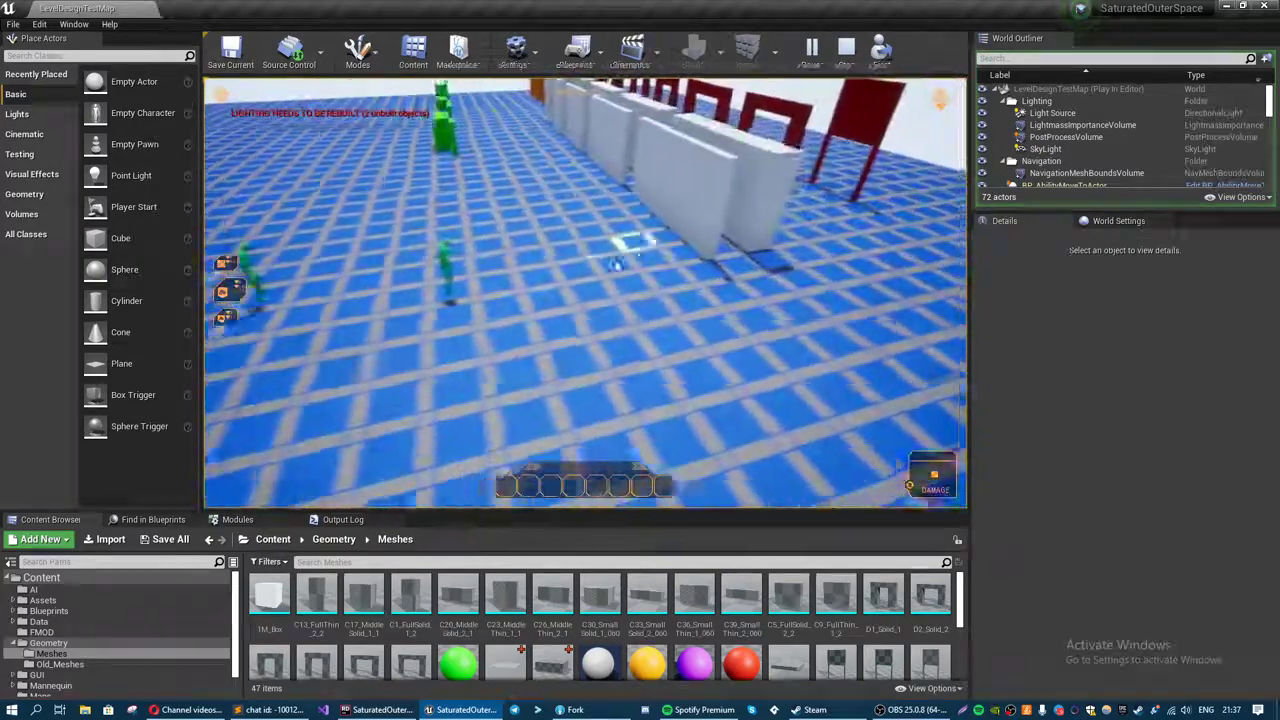
{"action": "key", "text": "a"}
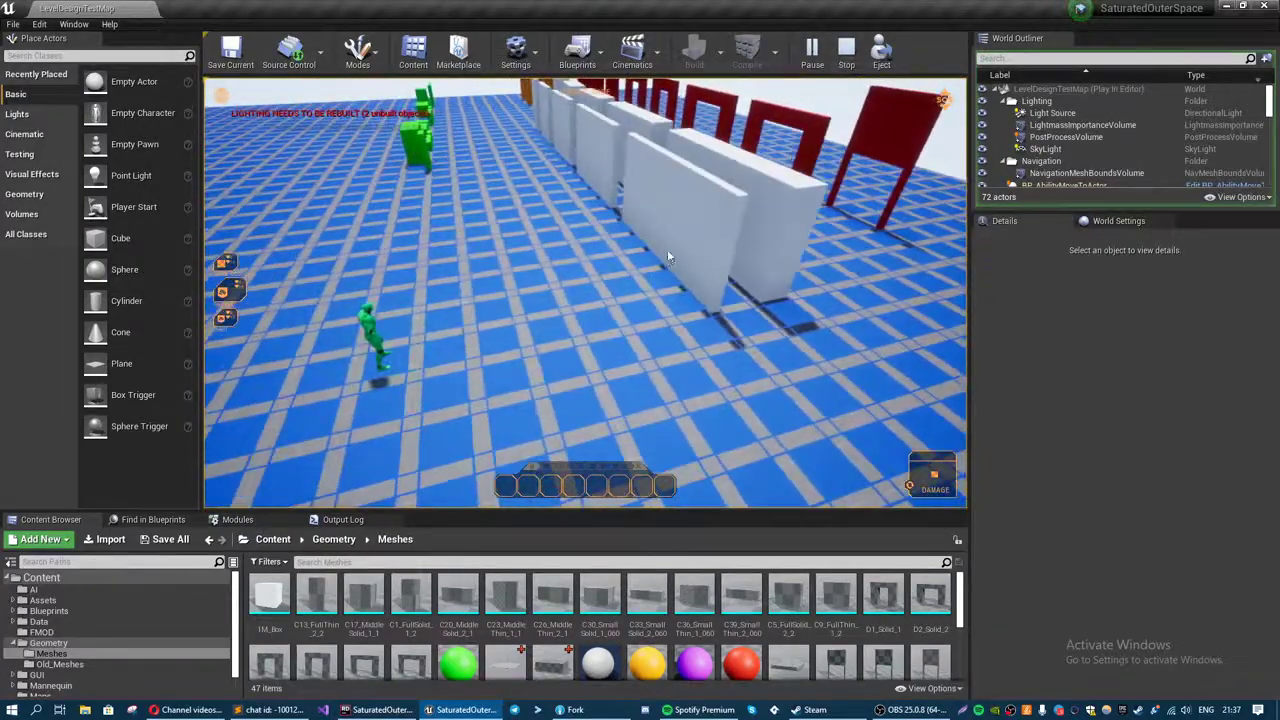
{"action": "key", "text": "q"}
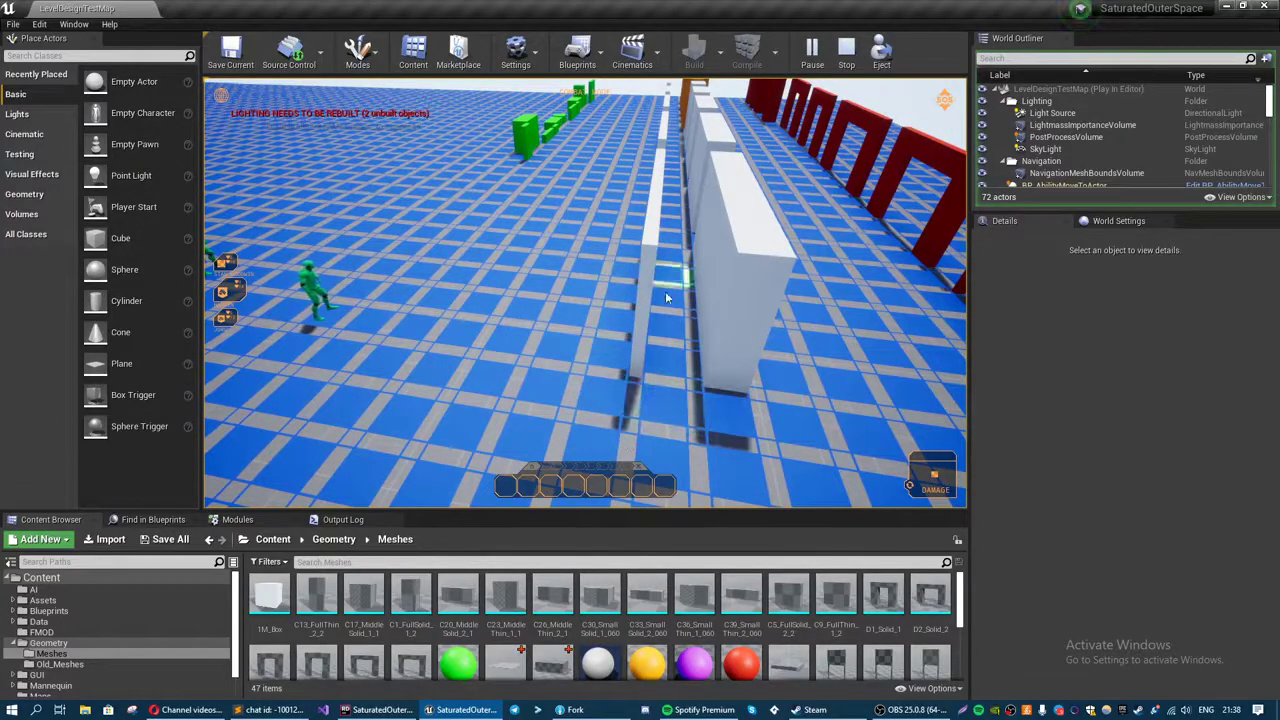
{"action": "key", "text": "a"}
{"action": "key", "text": "a"}
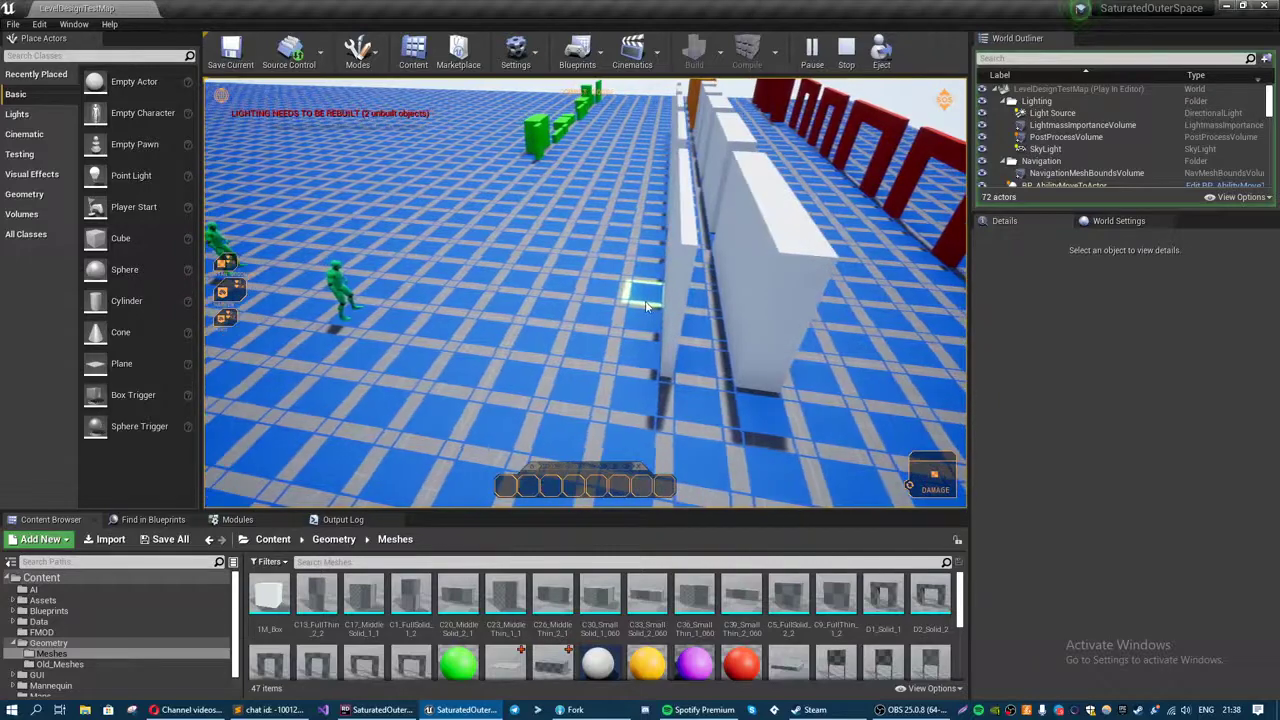
{"action": "key", "text": "a"}
{"action": "key", "text": "a"}
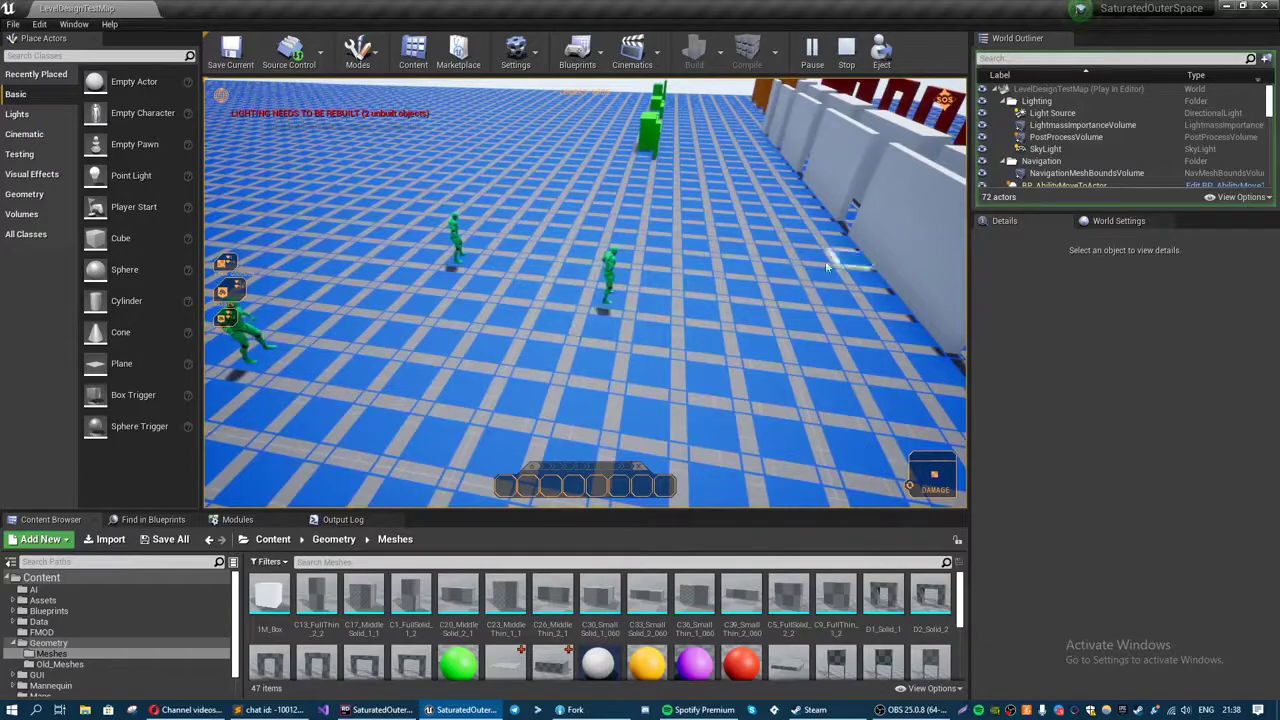
- Move the active squad character to an open floor tile beside the other two characters near the stepped platform
{"action": "key", "text": "s"}
{"action": "key", "text": "a"}
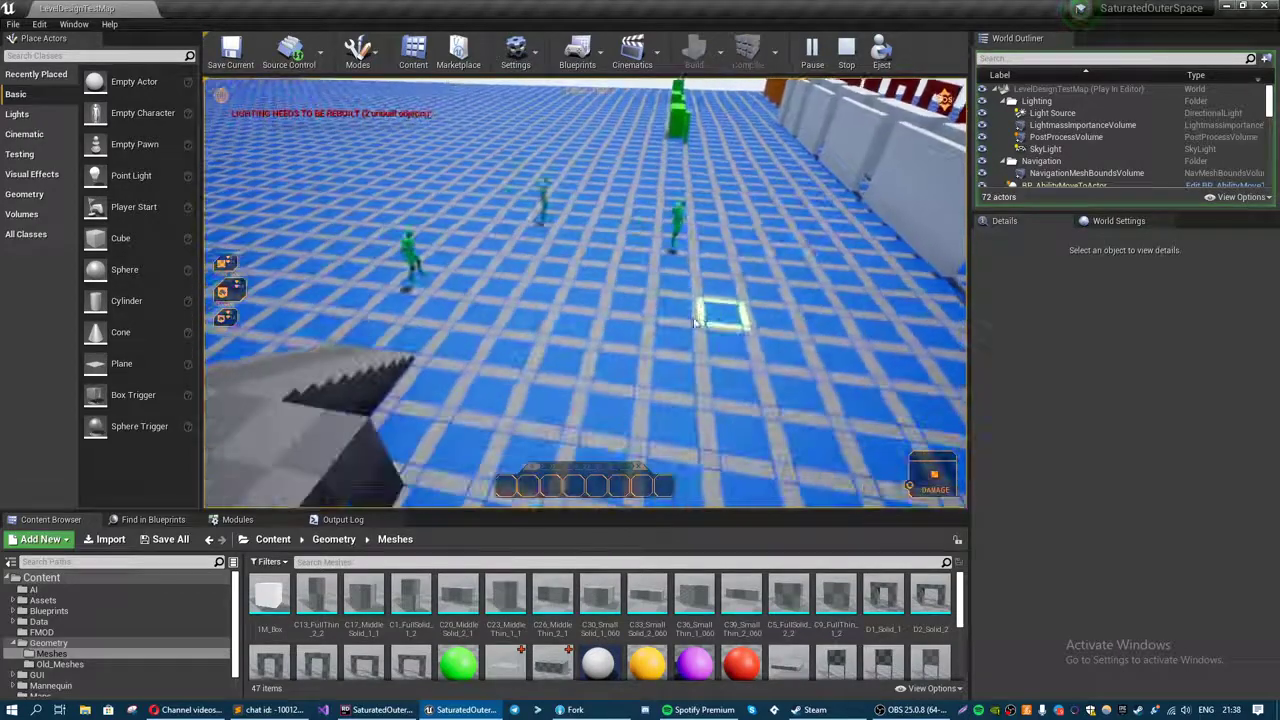
{"action": "key", "text": "q"}
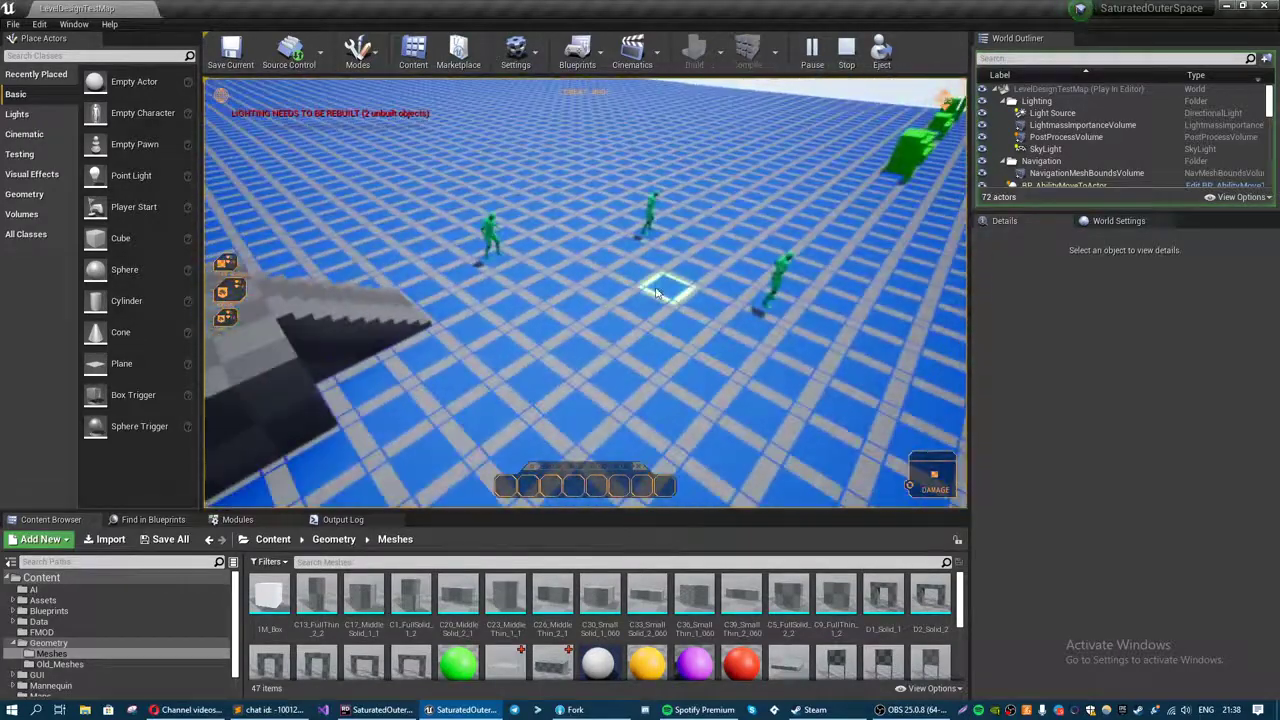
{"action": "key", "text": "w"}
{"action": "key", "text": "q"}
{"action": "key", "text": "d"}
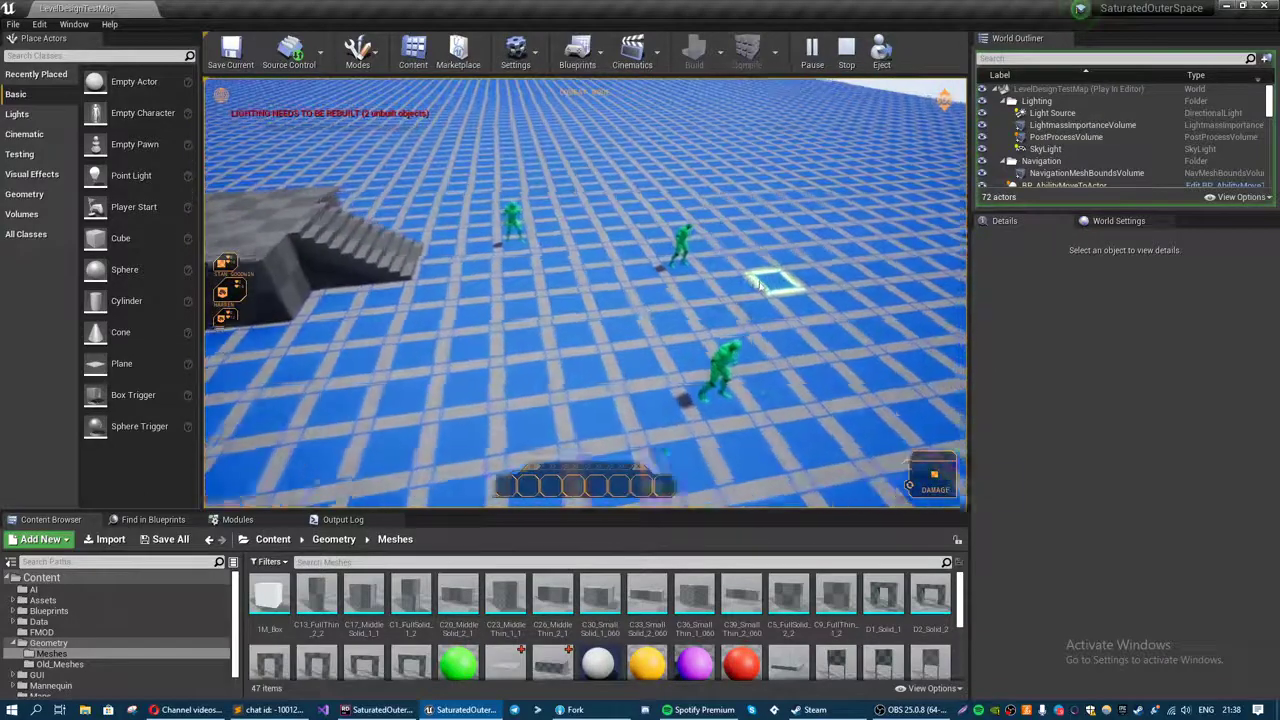
{"action": "key", "text": "w"}
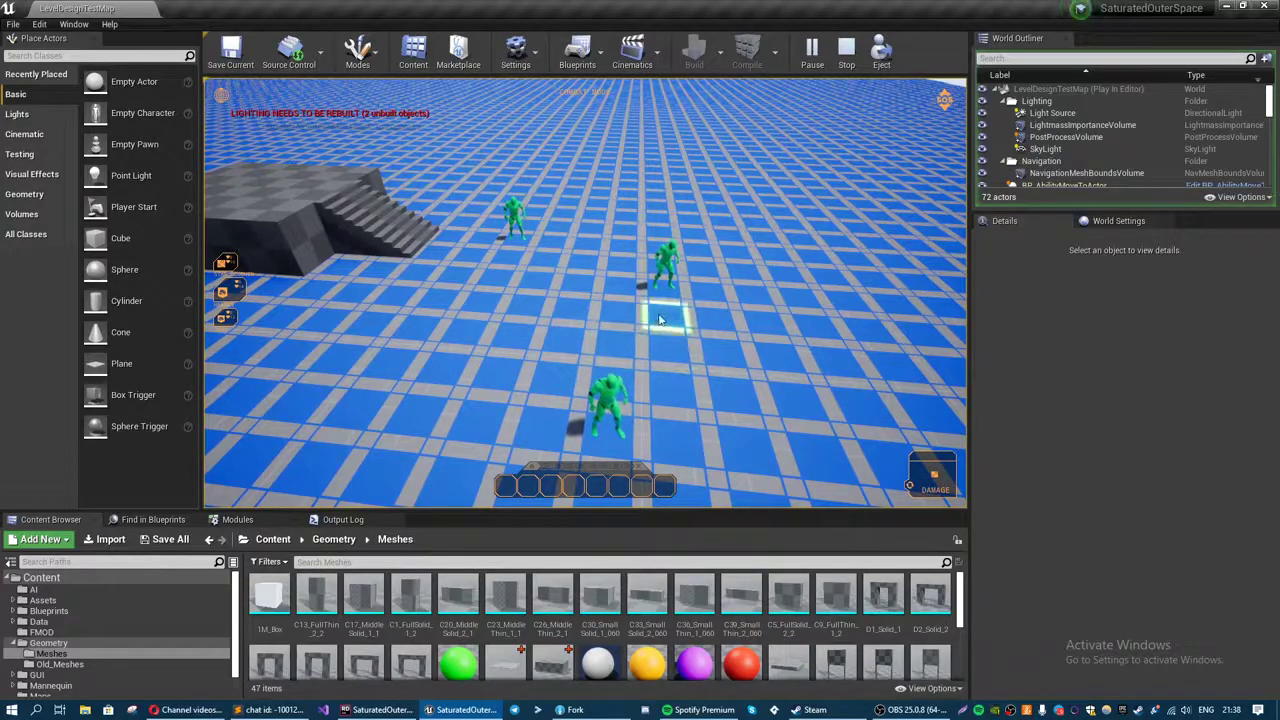
{"action": "left_click", "coordinate": [787, 306]}
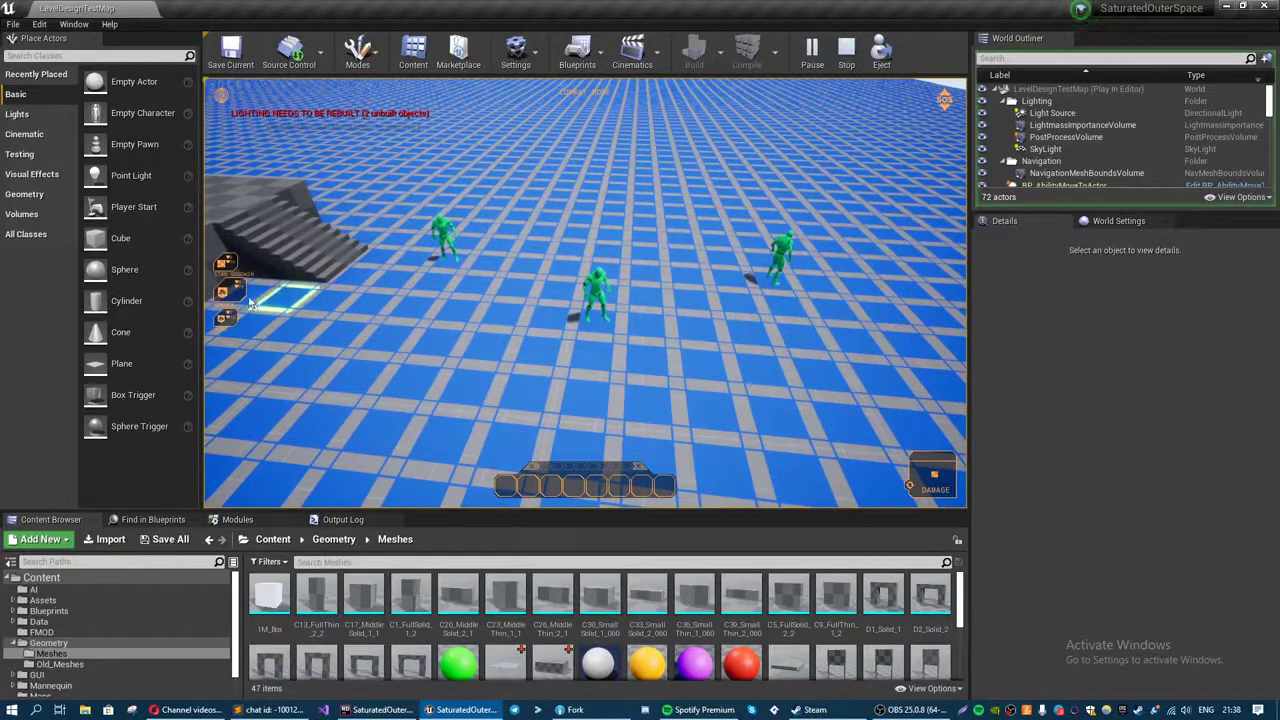
- Move the same character farther across the open floor, then back to a tile beside its two teammates
{"action": "key", "text": "d"}
{"action": "key", "text": "w"}
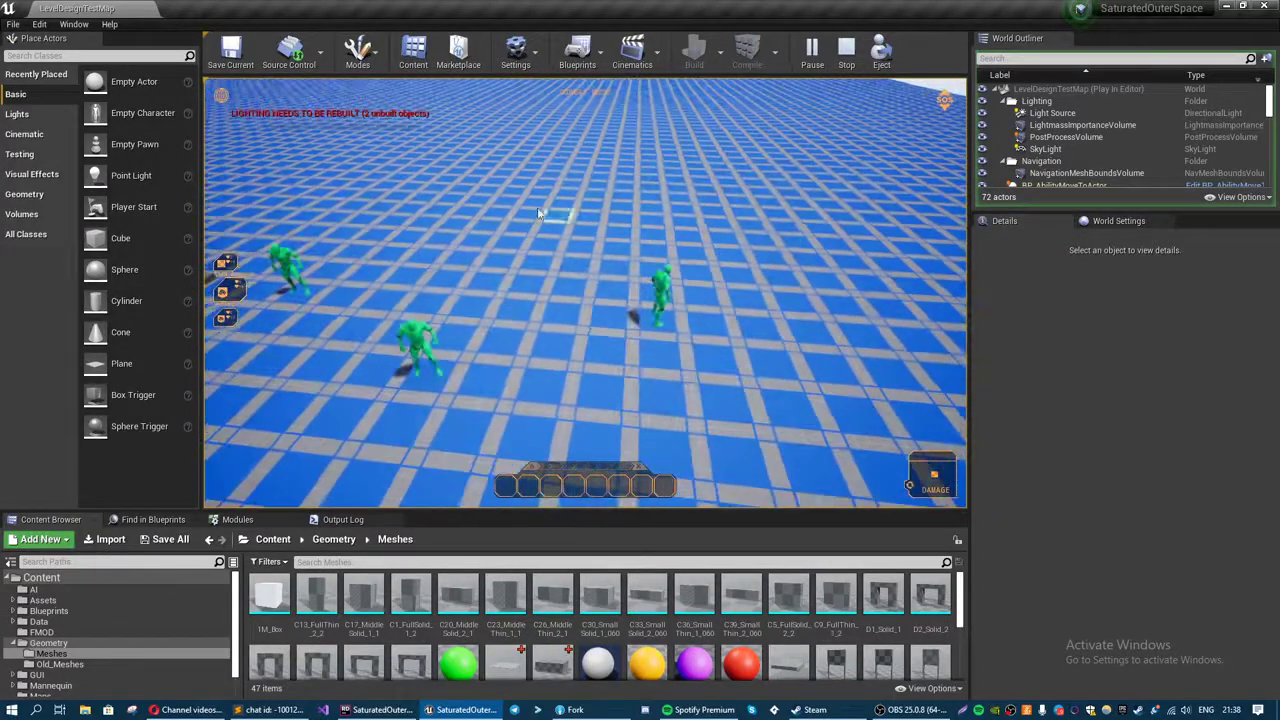
{"action": "left_click", "coordinate": [531, 220]}
{"action": "key", "text": "a"}
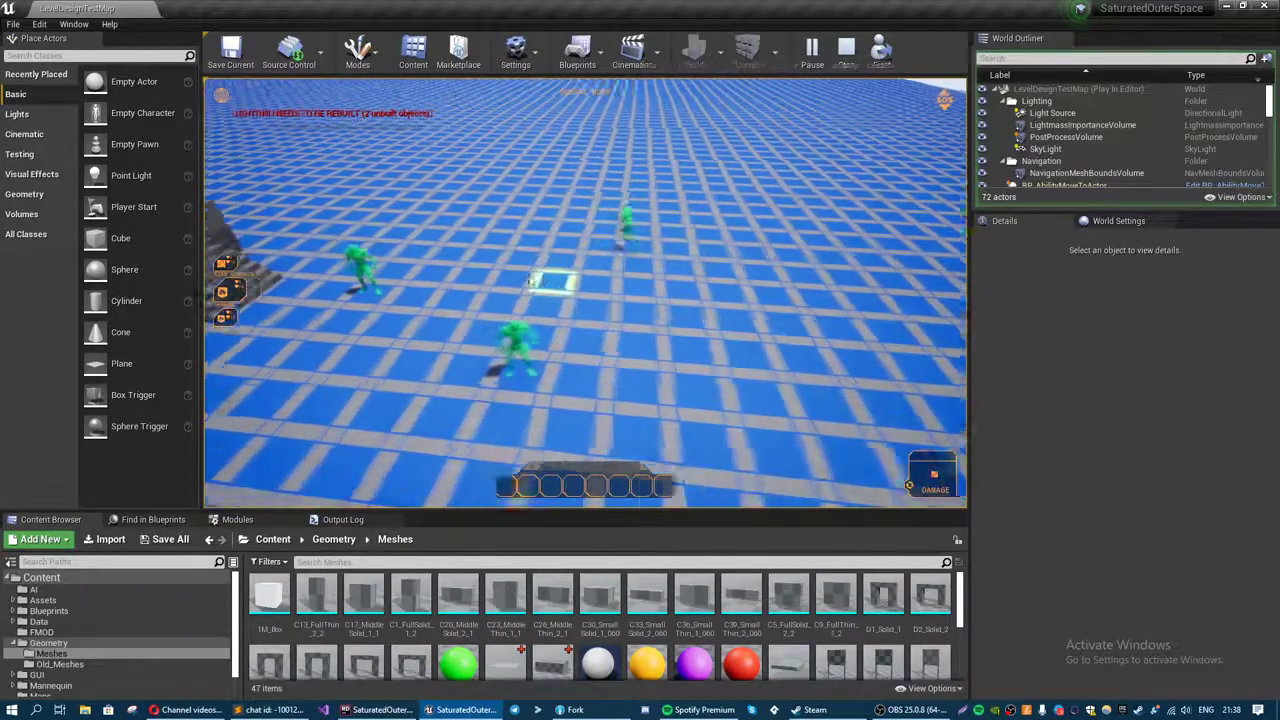
{"action": "left_click", "coordinate": [541, 287]}
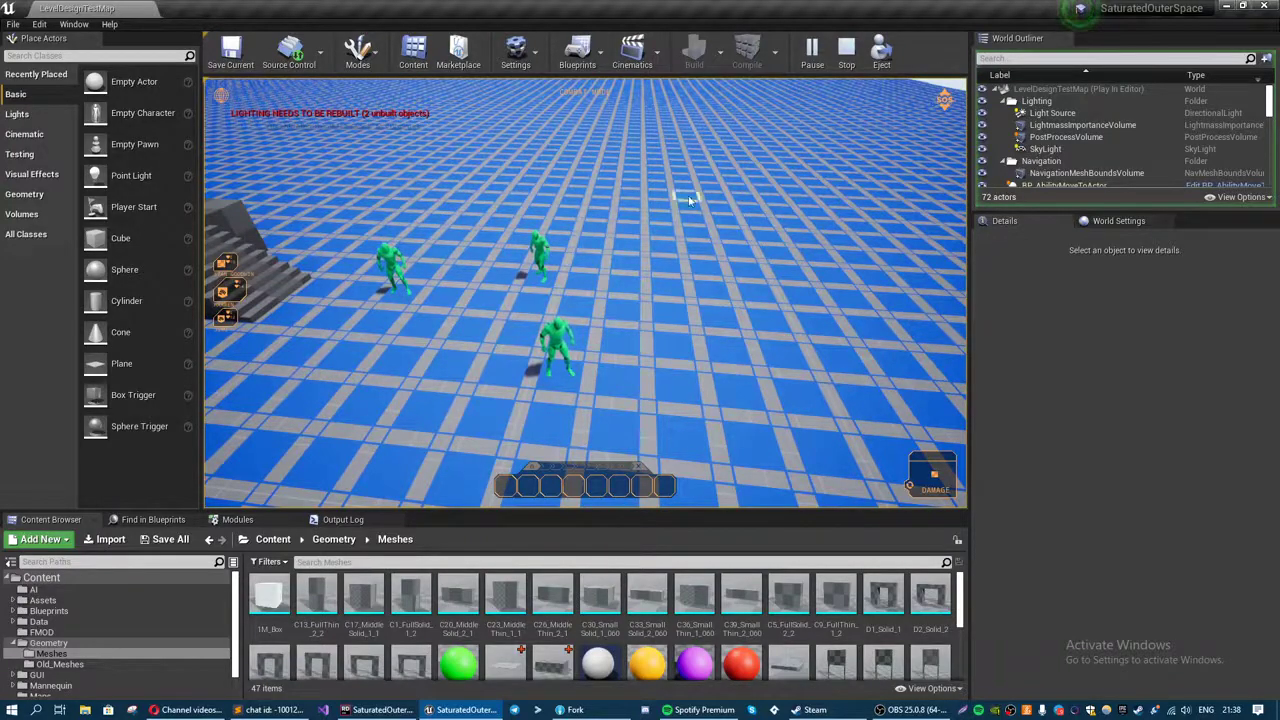
- Examine the three characters standing near the stepped platform from closer and farther viewpoints
{"action": "middle_click_drag", "start_coordinate": [516, 362], "coordinate": [556, 275]}
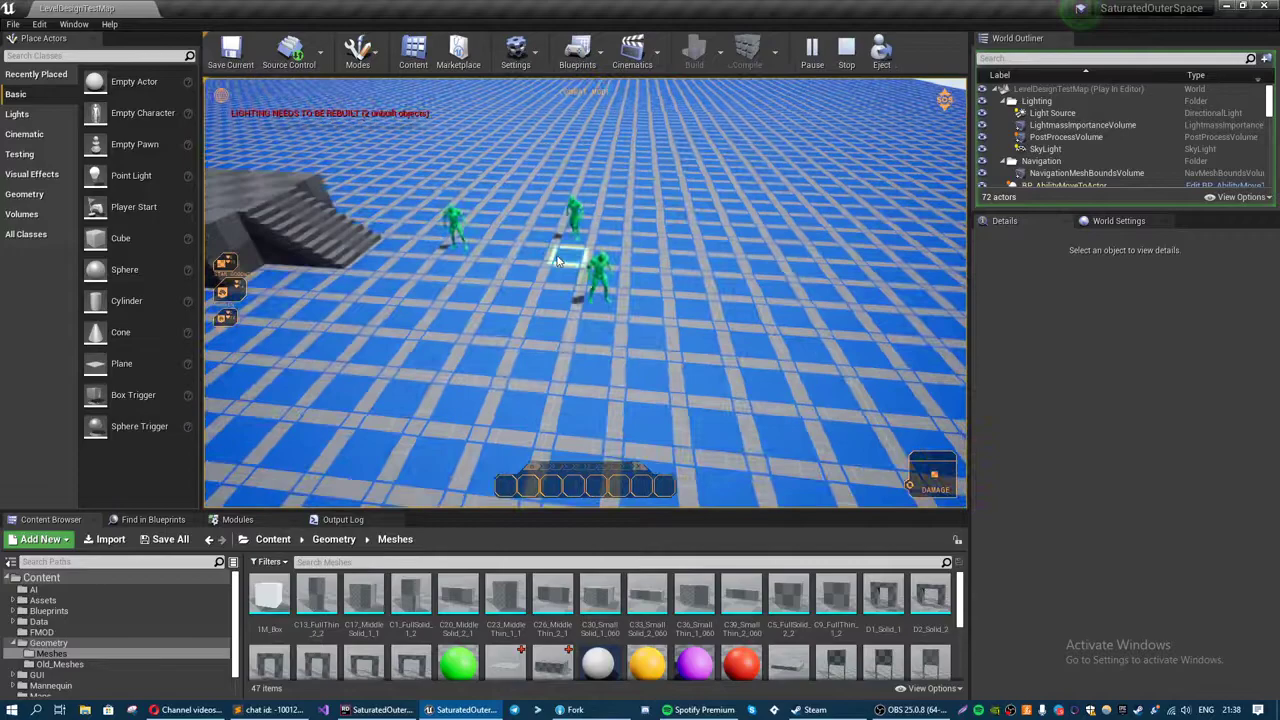
{"action": "key", "text": "a"}
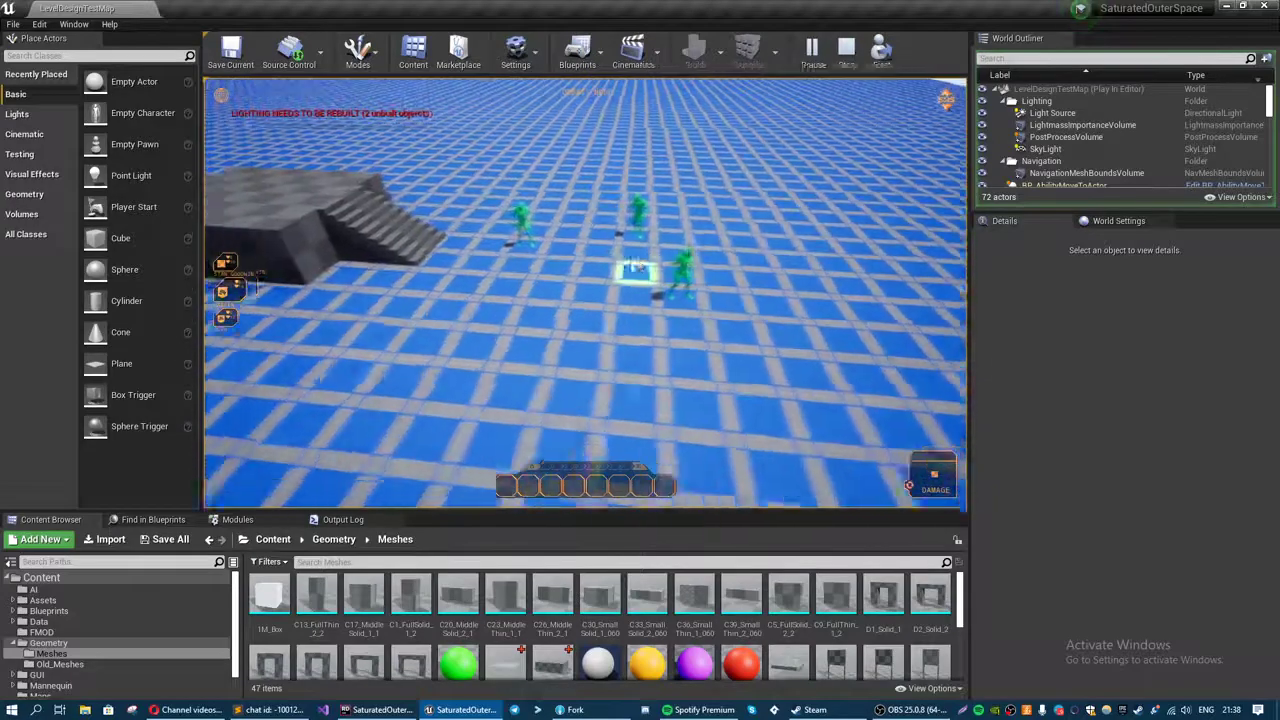
{"action": "key", "text": "s"}
{"action": "key", "text": "d"}
{"action": "key", "text": "w"}
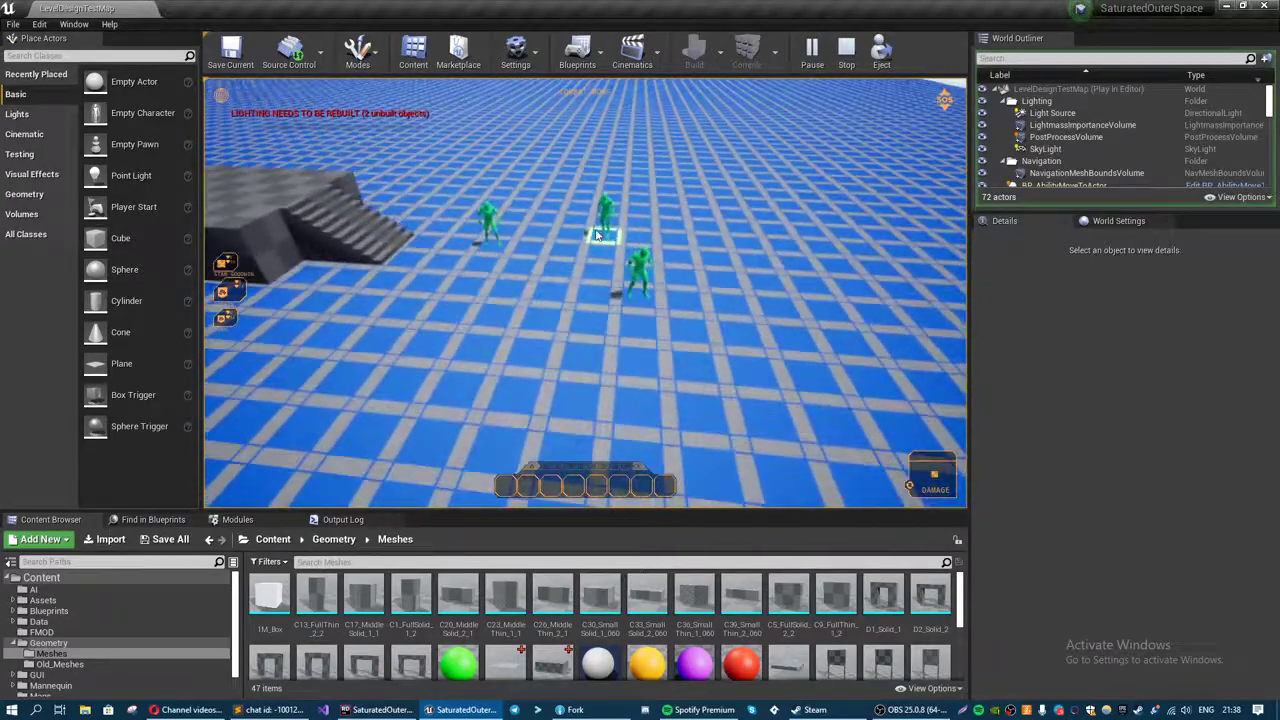
{"action": "key", "text": "a"}
{"action": "key", "text": "s"}
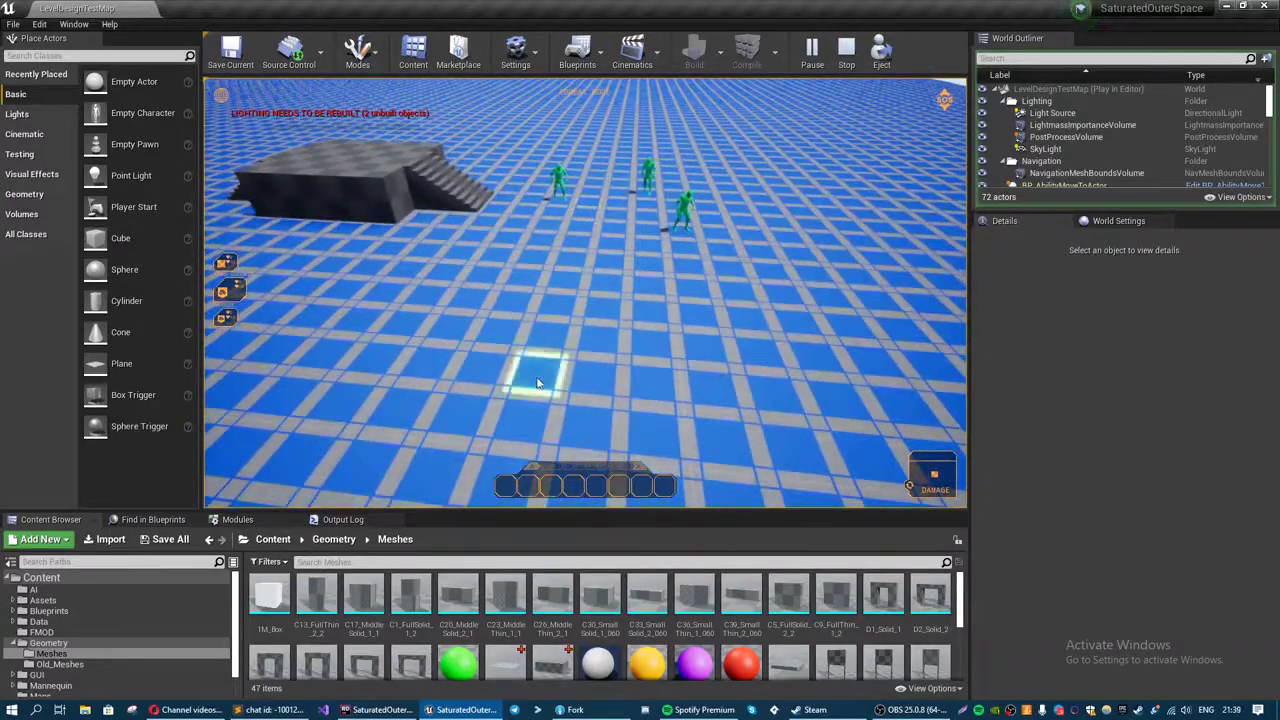
{"action": "key", "text": "s"}
{"action": "key", "text": "a"}
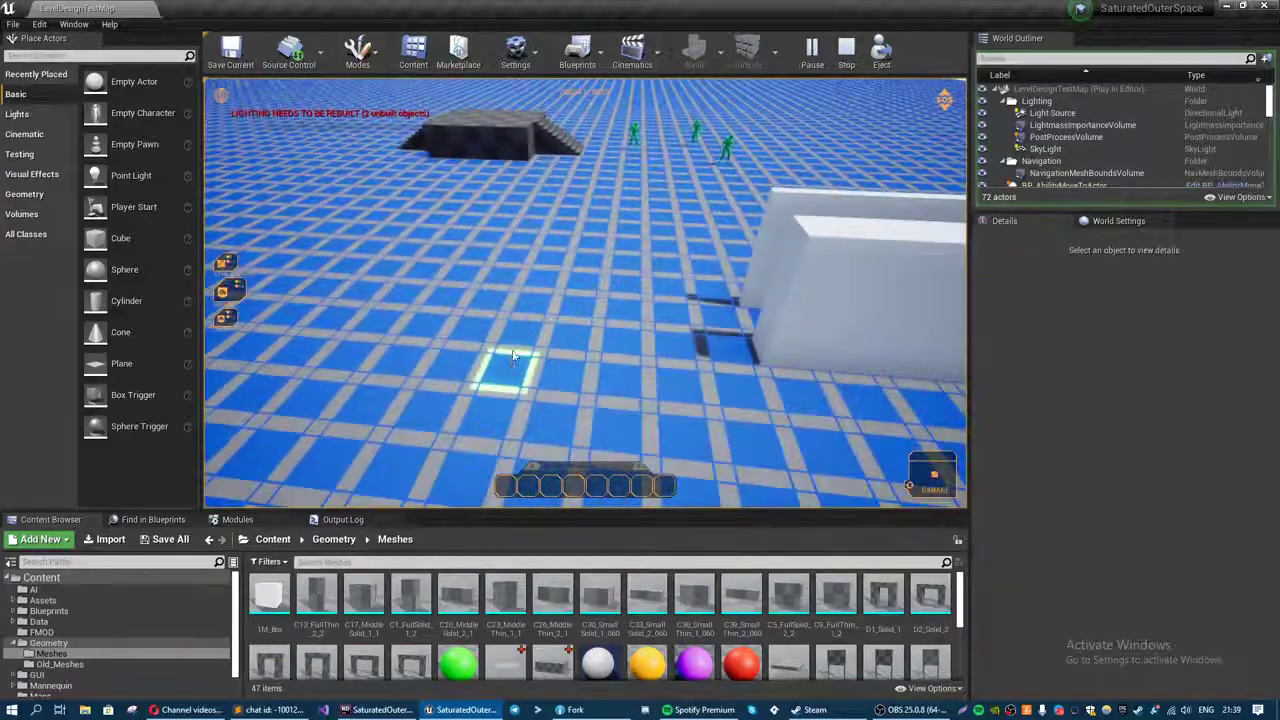
- Switch to the first squad character and send squad members across the floor to tiles near the white walls
{"action": "key", "text": "w"}
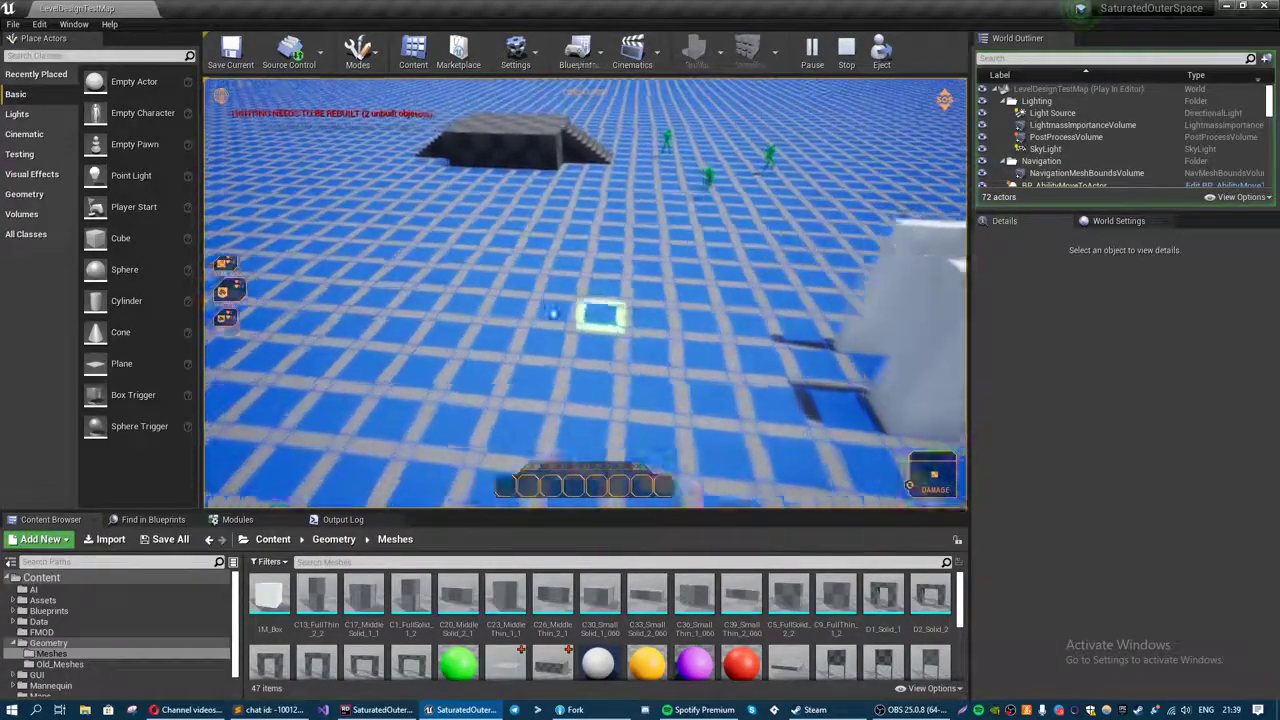
{"action": "key", "text": "Tab"}
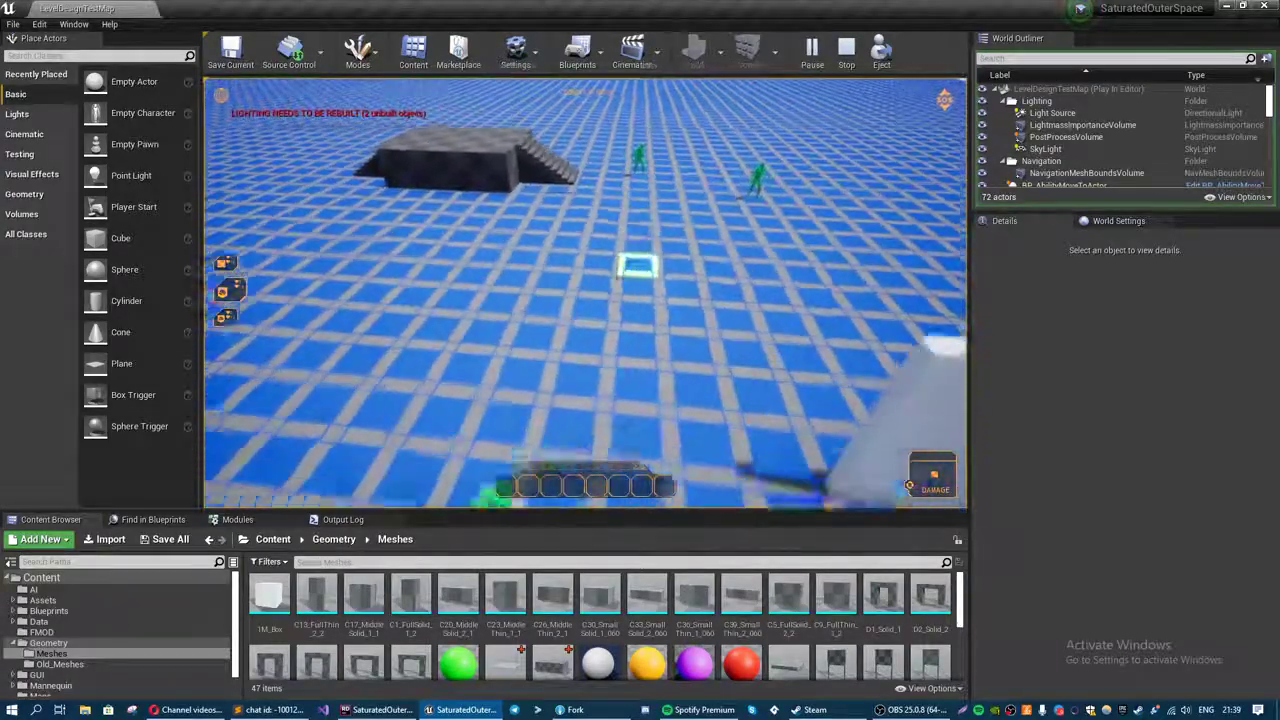
{"action": "key", "text": "w"}
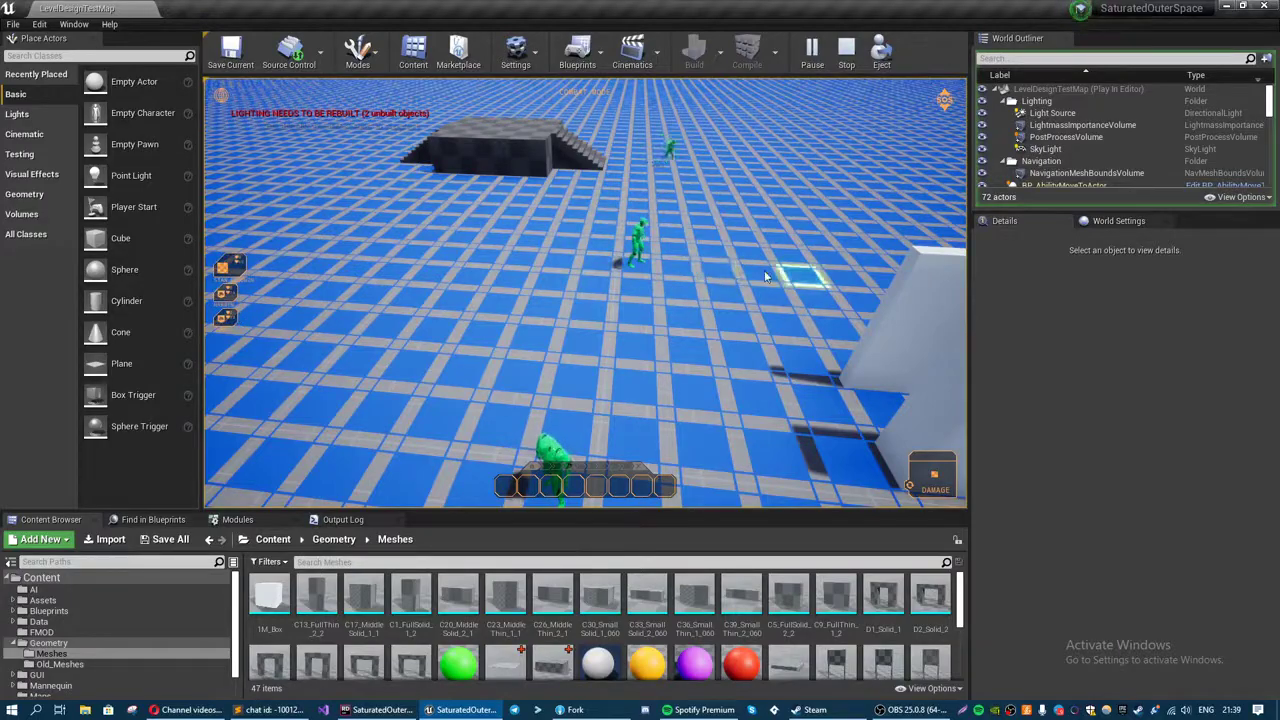
{"action": "key", "text": "w"}
{"action": "key", "text": "w"}
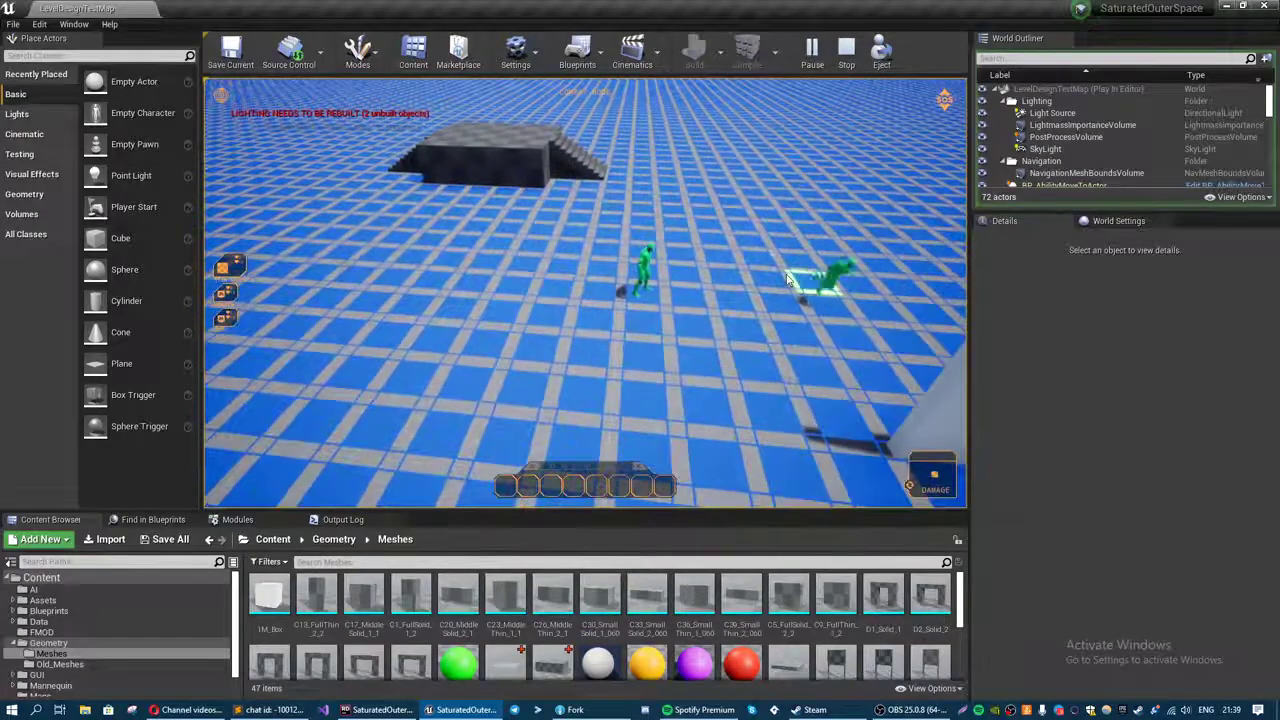
- Send the active character across the floor to the foot of the grey platform's stairs
{"action": "middle_click_drag", "start_coordinate": [714, 214], "coordinate": [548, 236]}
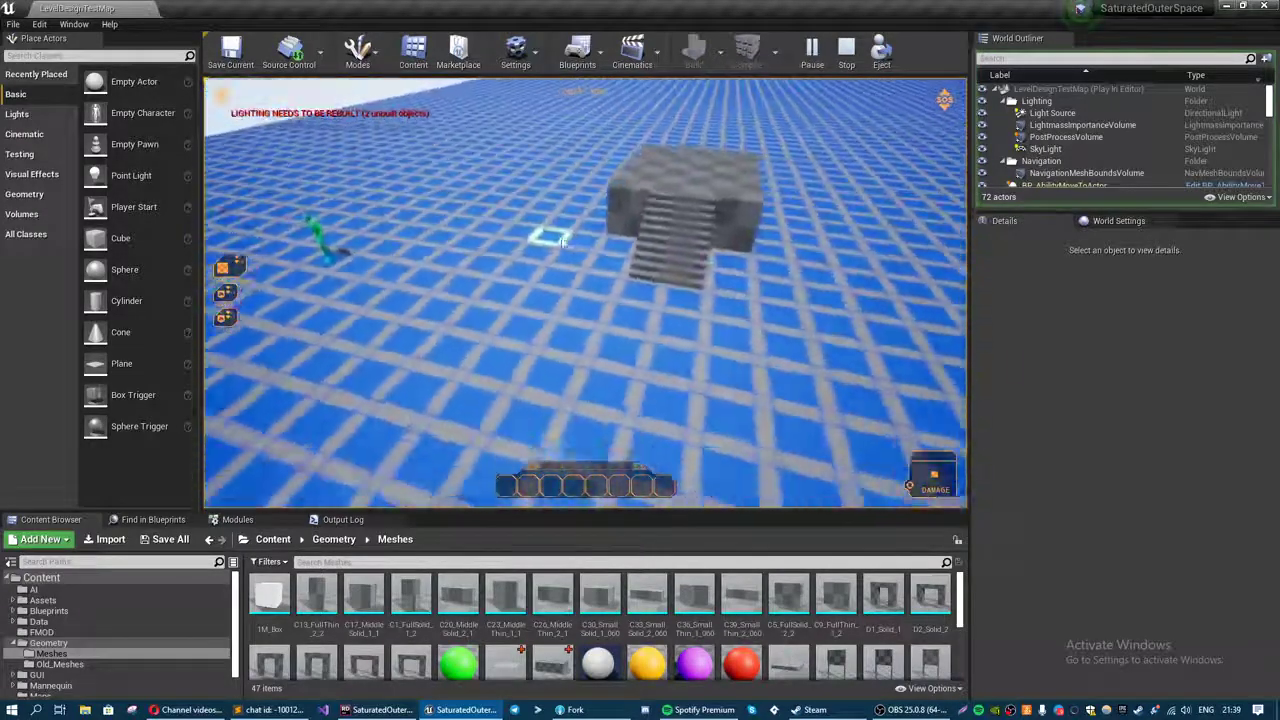
{"action": "middle_click_drag", "start_coordinate": [577, 293], "coordinate": [597, 278]}
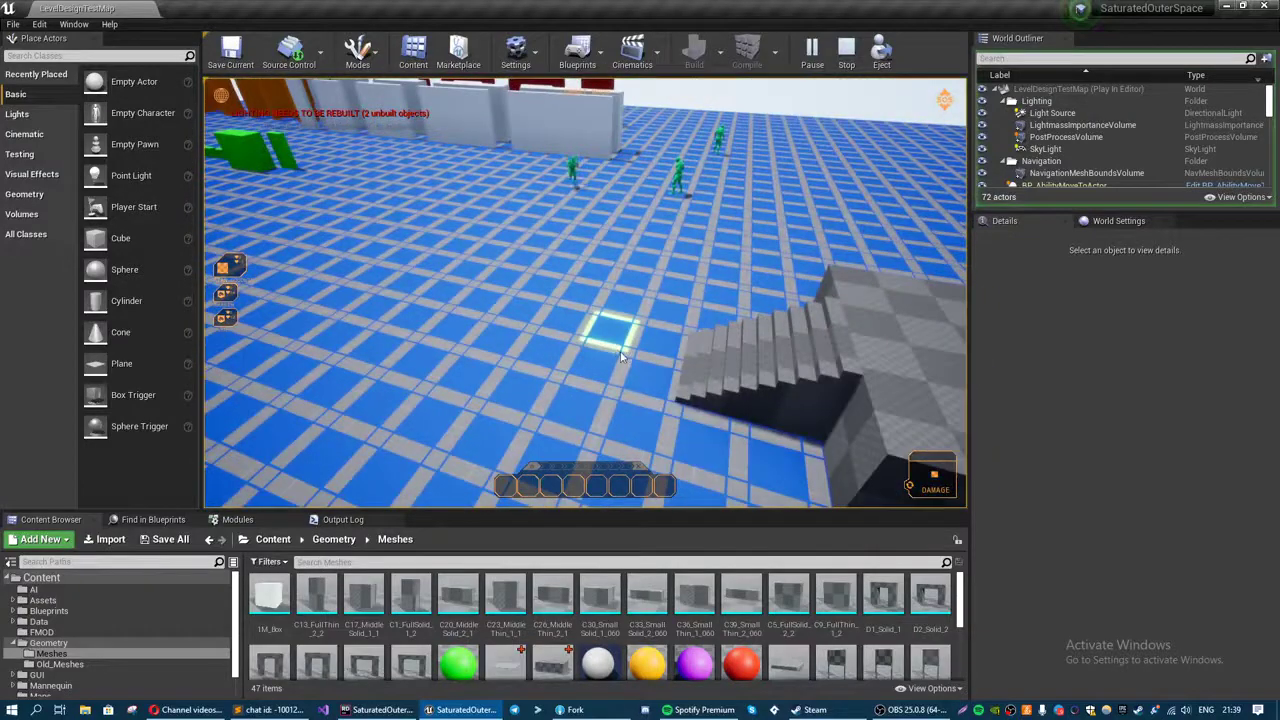
{"action": "key", "text": "s"}
{"action": "key", "text": "d"}
{"action": "key", "text": "d"}
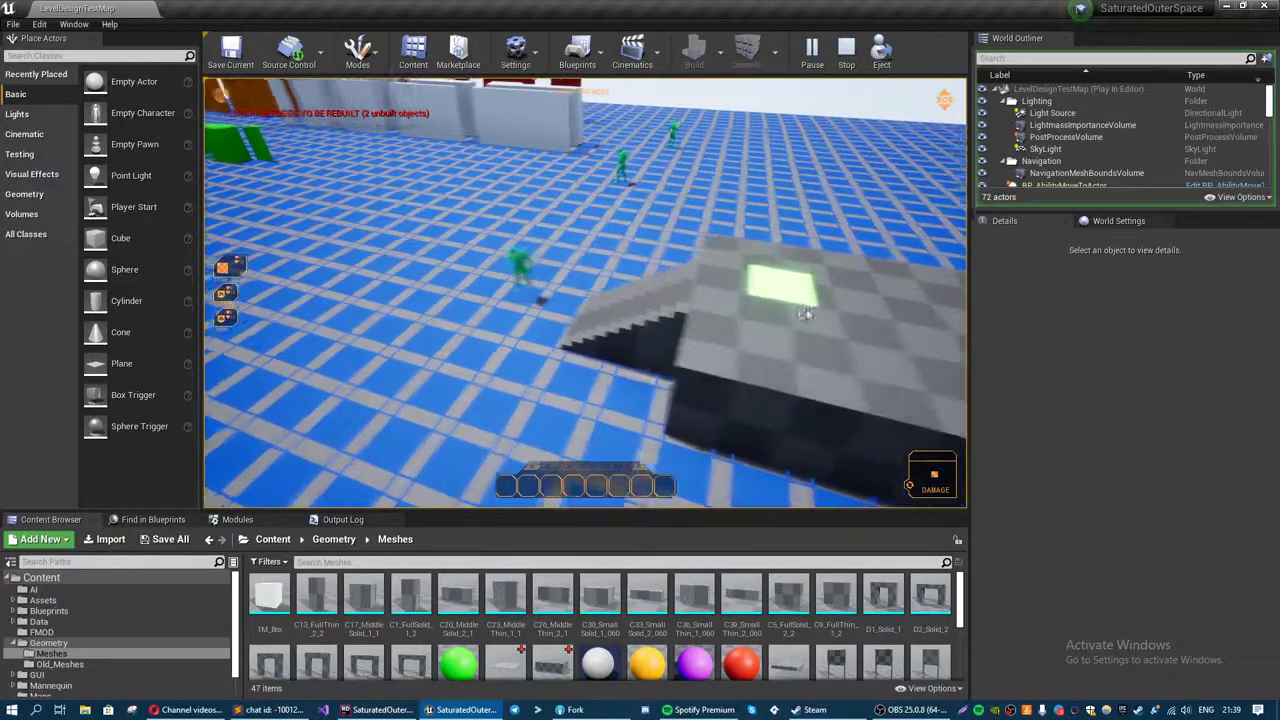
{"action": "key", "text": "s"}
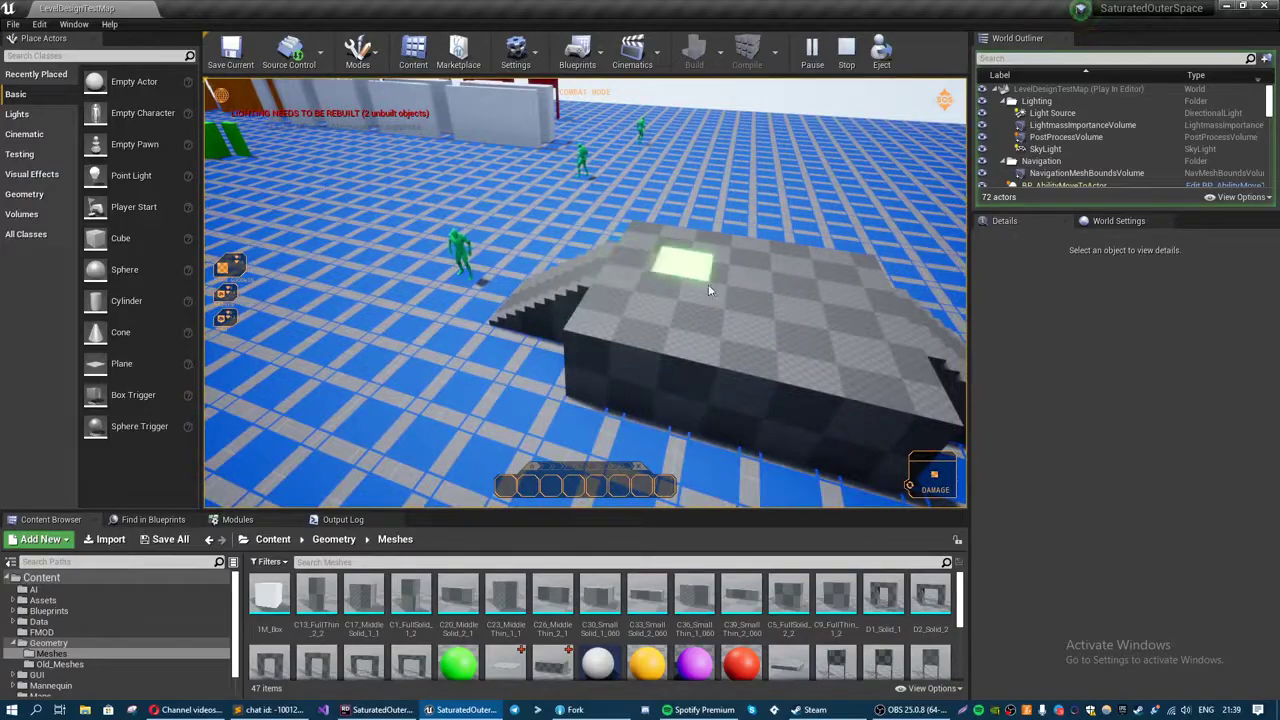
- Examine the grey platform, its stairs and the highlighted tile on its upper surface from several angles
{"action": "middle_click_drag", "start_coordinate": [578, 335], "coordinate": [700, 335]}
{"action": "key", "text": "a"}
{"action": "key", "text": "s"}
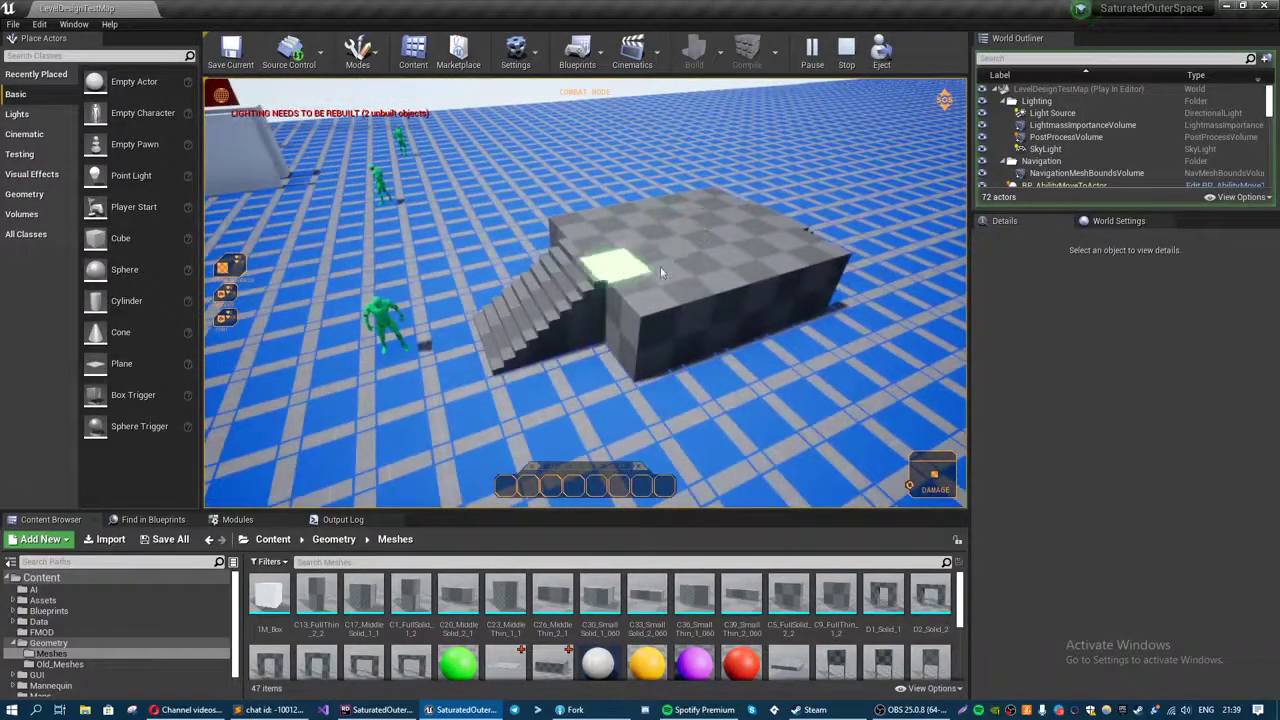
{"action": "key", "text": "a"}
{"action": "key", "text": "s"}
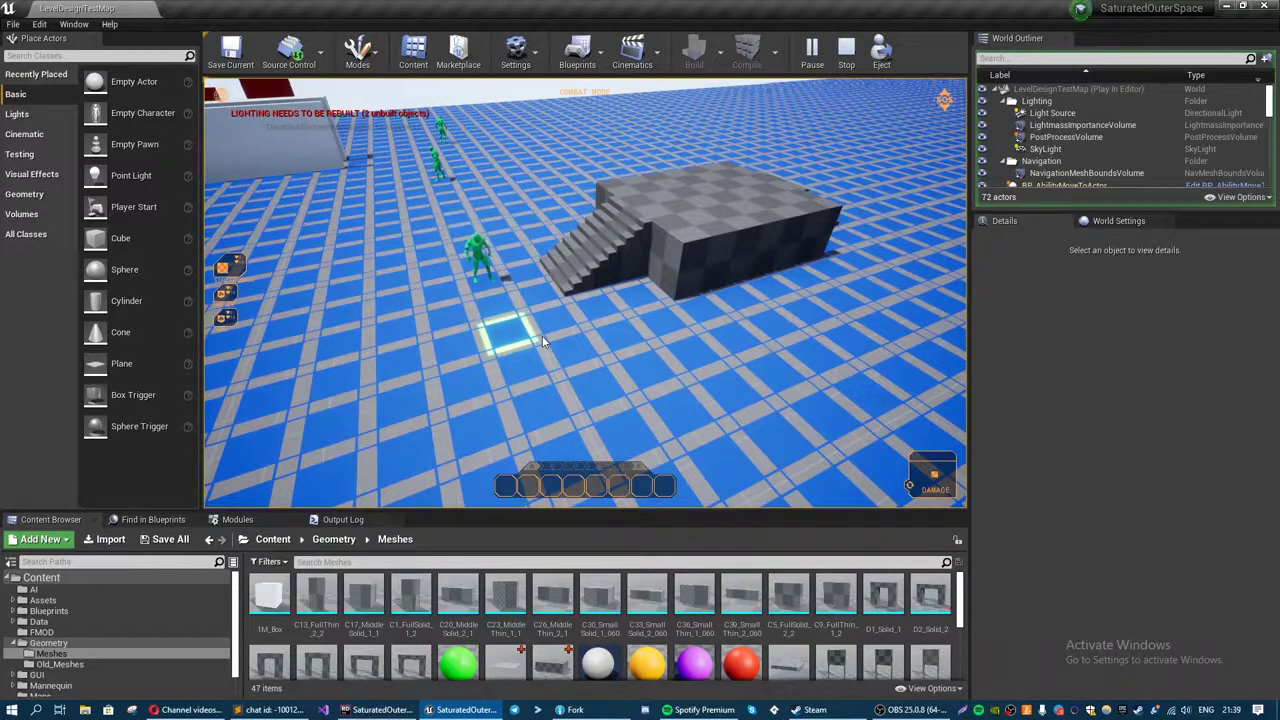
{"action": "key", "text": "d"}
{"action": "key", "text": "w"}
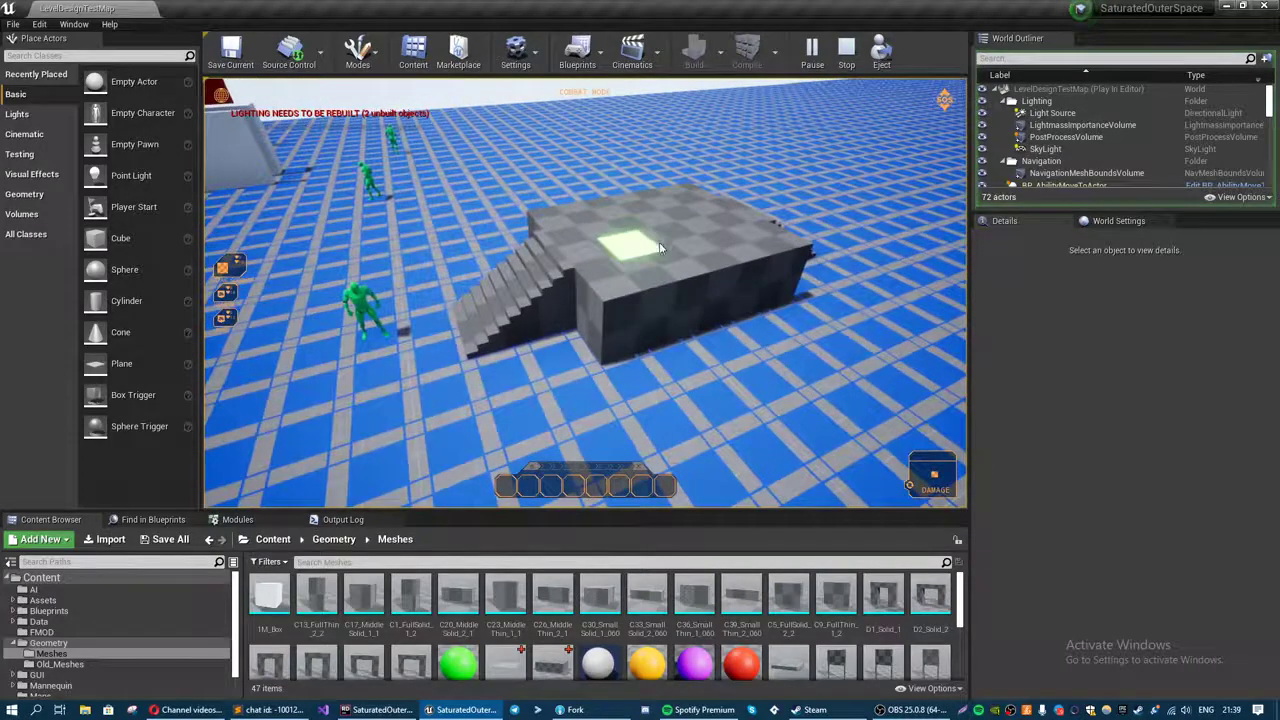
{"action": "key", "text": "a"}
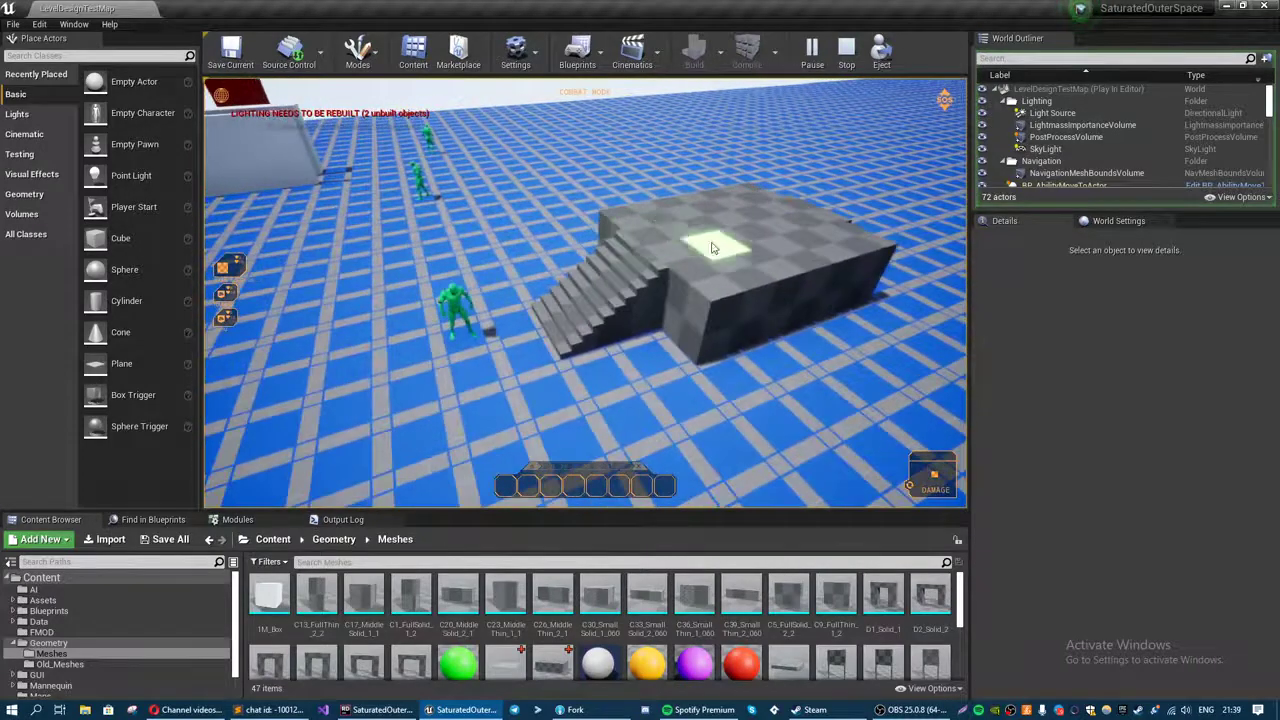
{"action": "key", "text": "q"}
{"action": "key", "text": "e"}
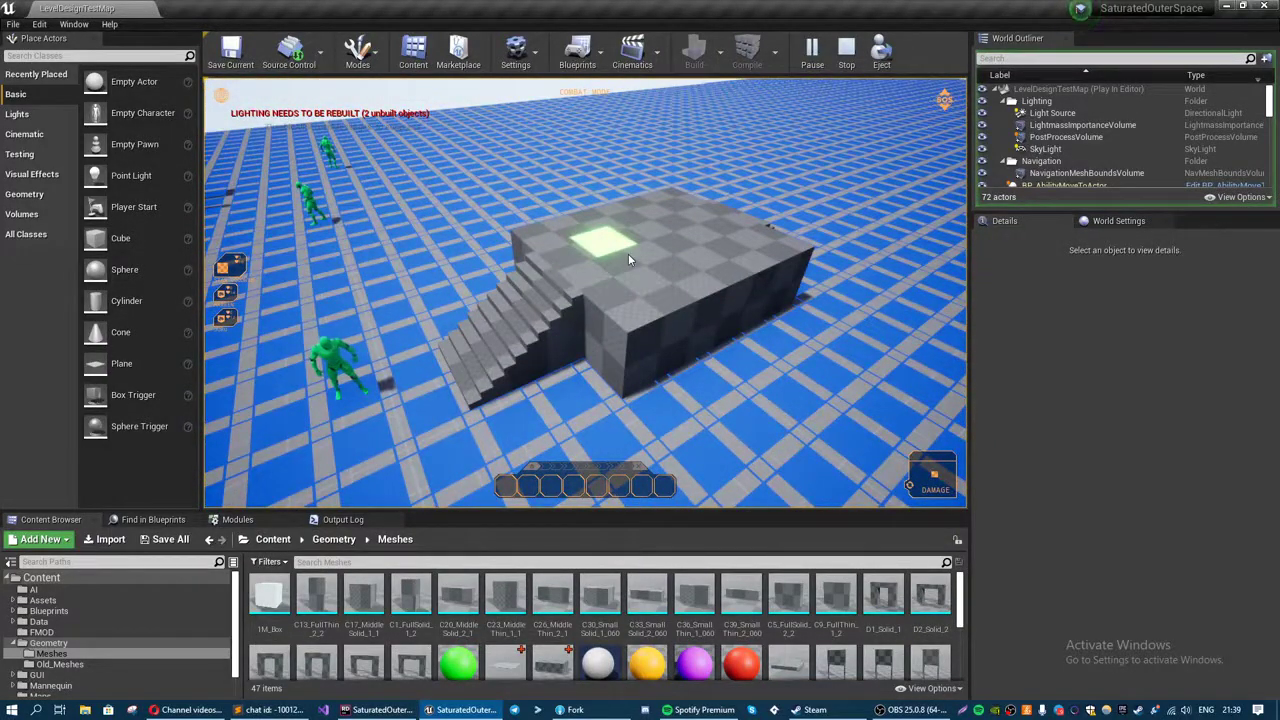
- Move the active character up the stairs onto the top of the grey platform
{"action": "key", "text": "a"}
{"action": "key", "text": "s"}
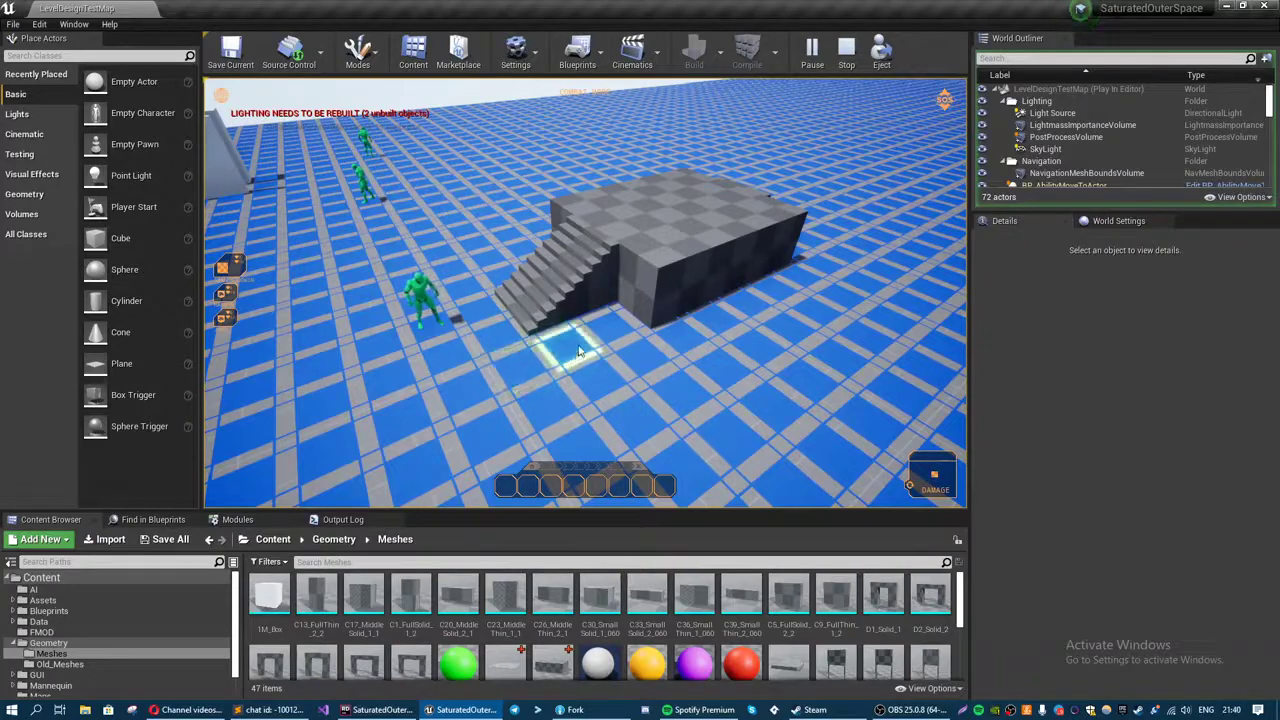
{"action": "left_click", "coordinate": [667, 222]}
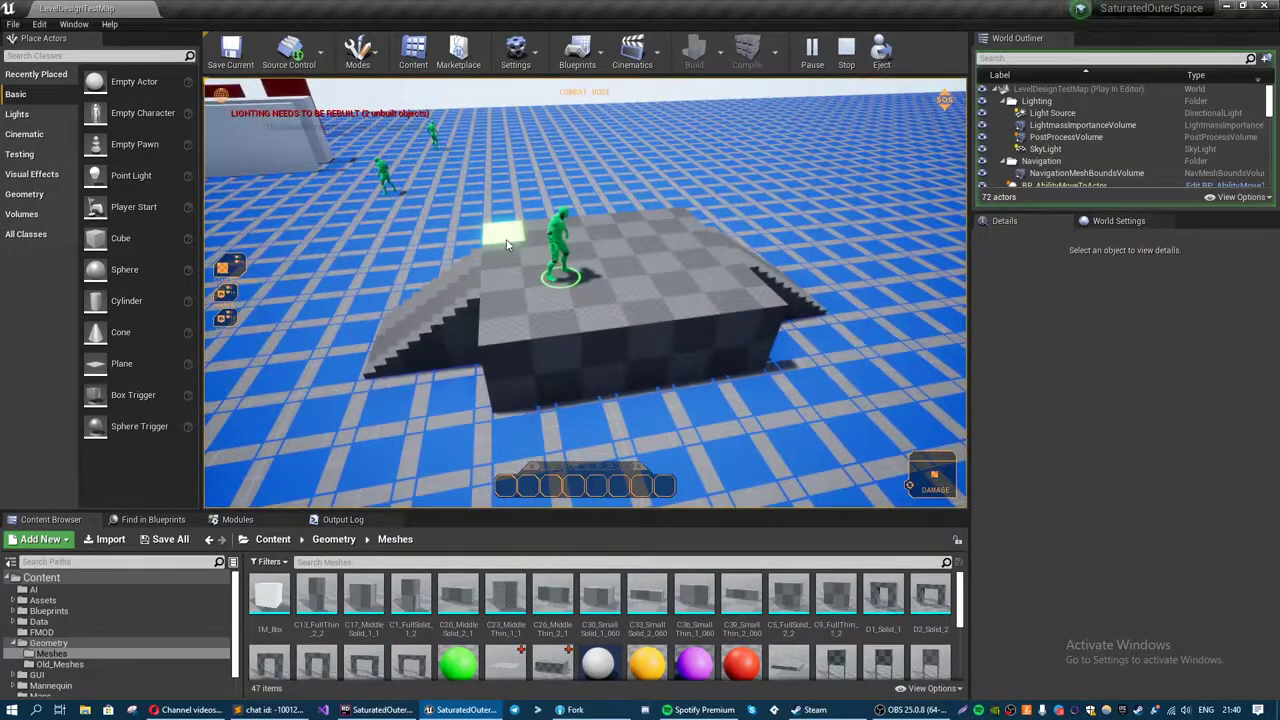
- Move the active character back and forth between several tiles on top of the grey platform
{"action": "left_click", "coordinate": [506, 243]}
{"action": "left_click", "coordinate": [565, 237]}
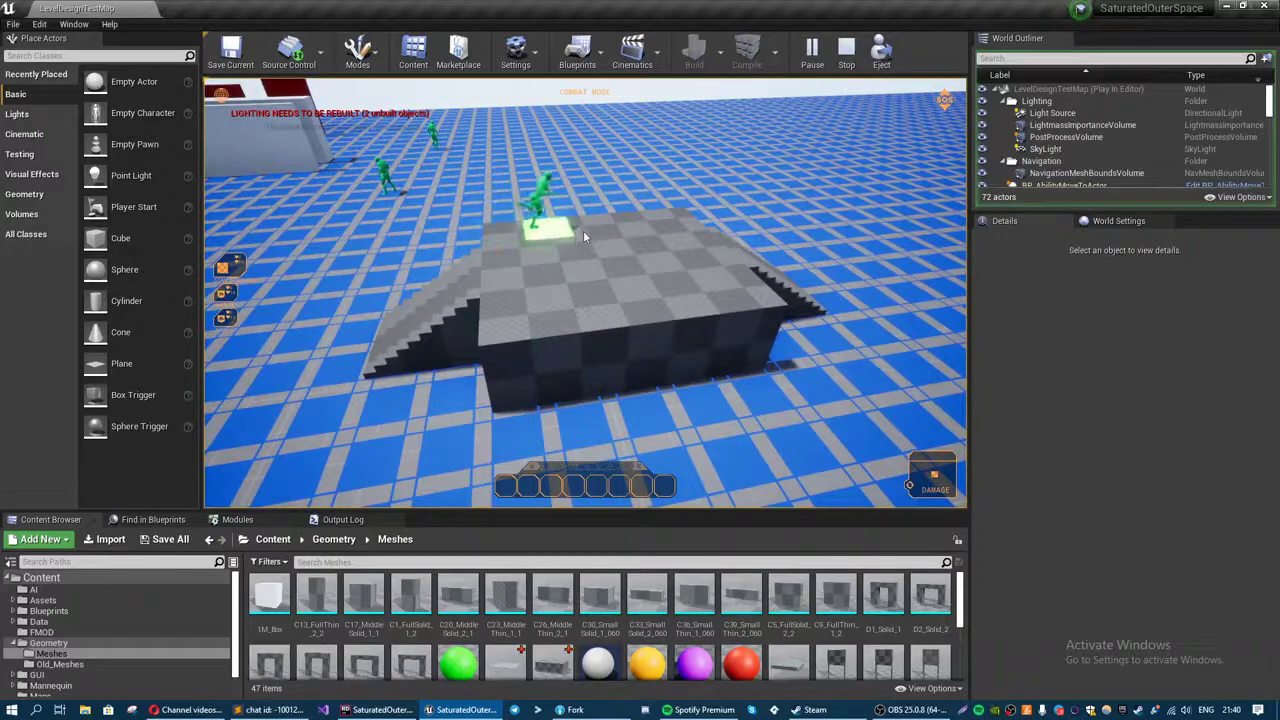
{"action": "left_click", "coordinate": [600, 233]}
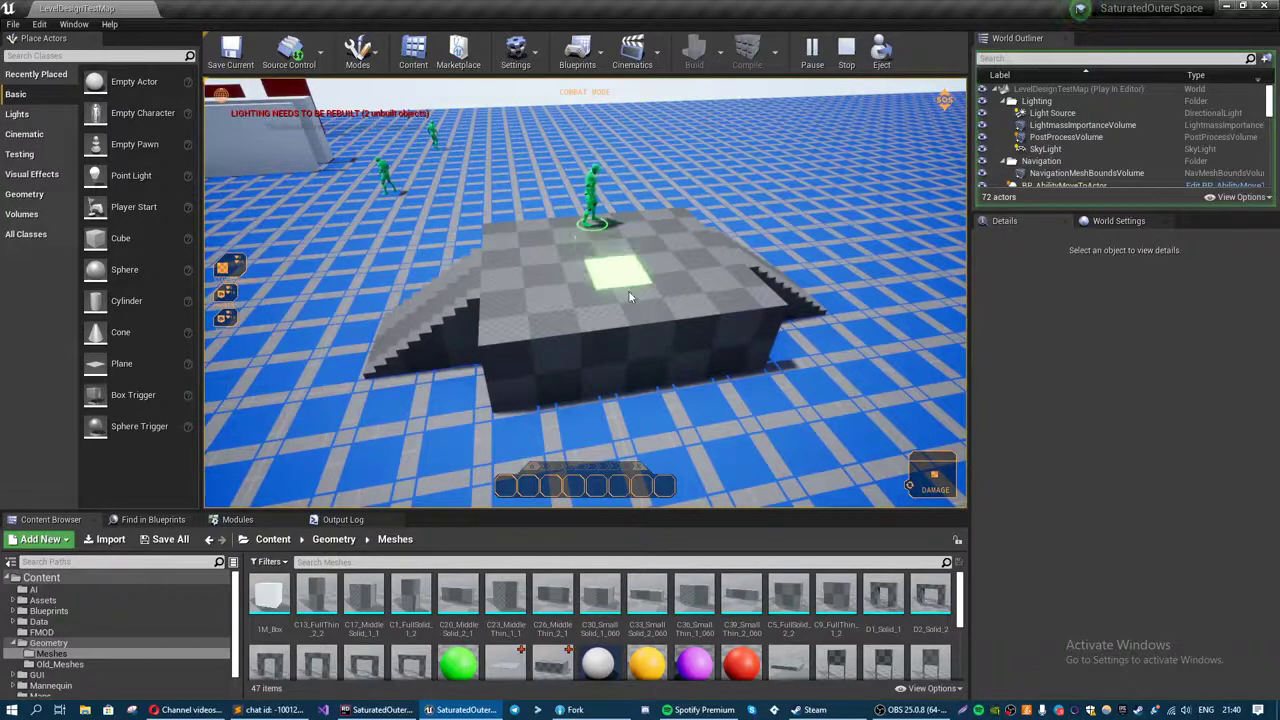
{"action": "left_click", "coordinate": [620, 282]}
{"action": "key", "text": "a"}
{"action": "left_click", "coordinate": [582, 295]}
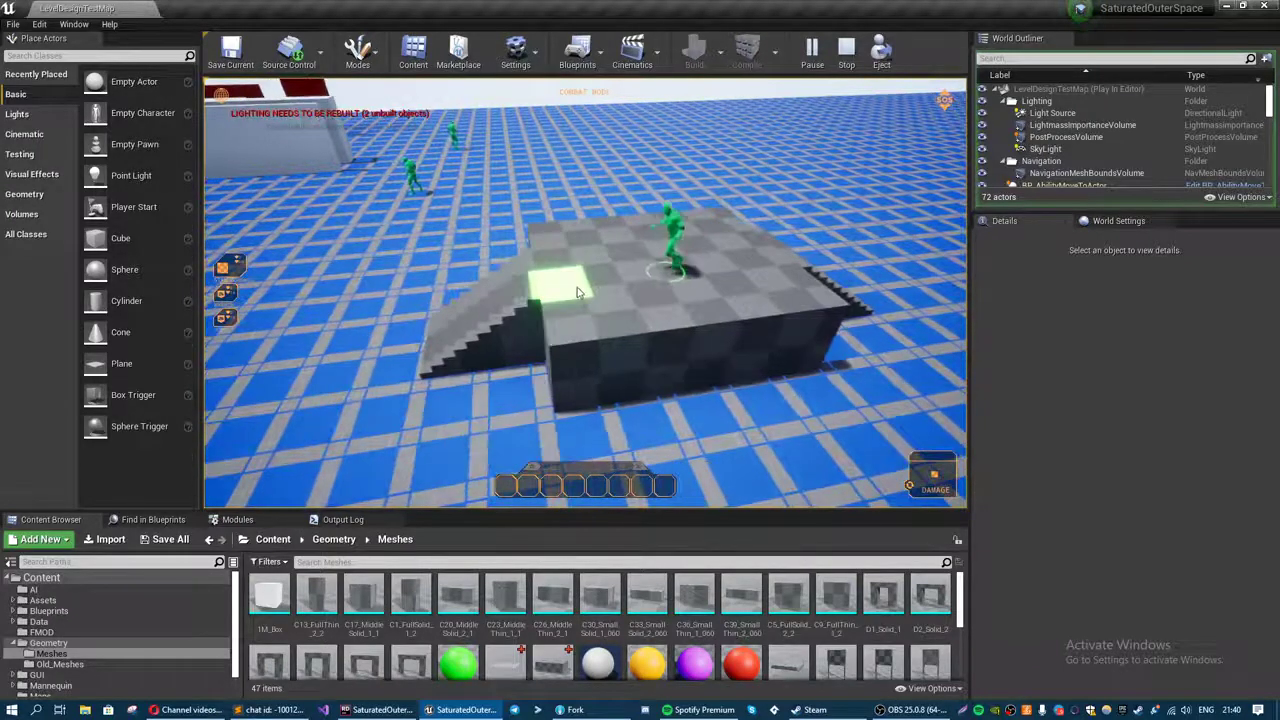
{"action": "left_click", "coordinate": [680, 265]}
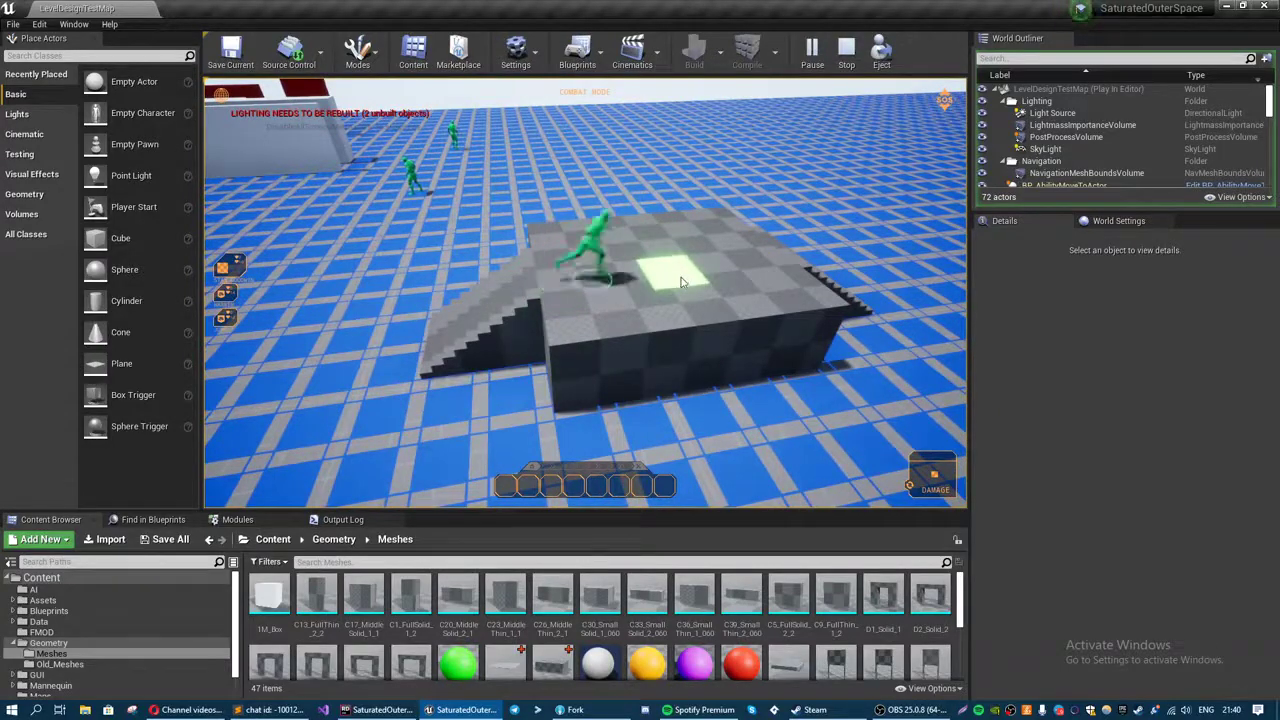
{"action": "left_click", "coordinate": [732, 268]}
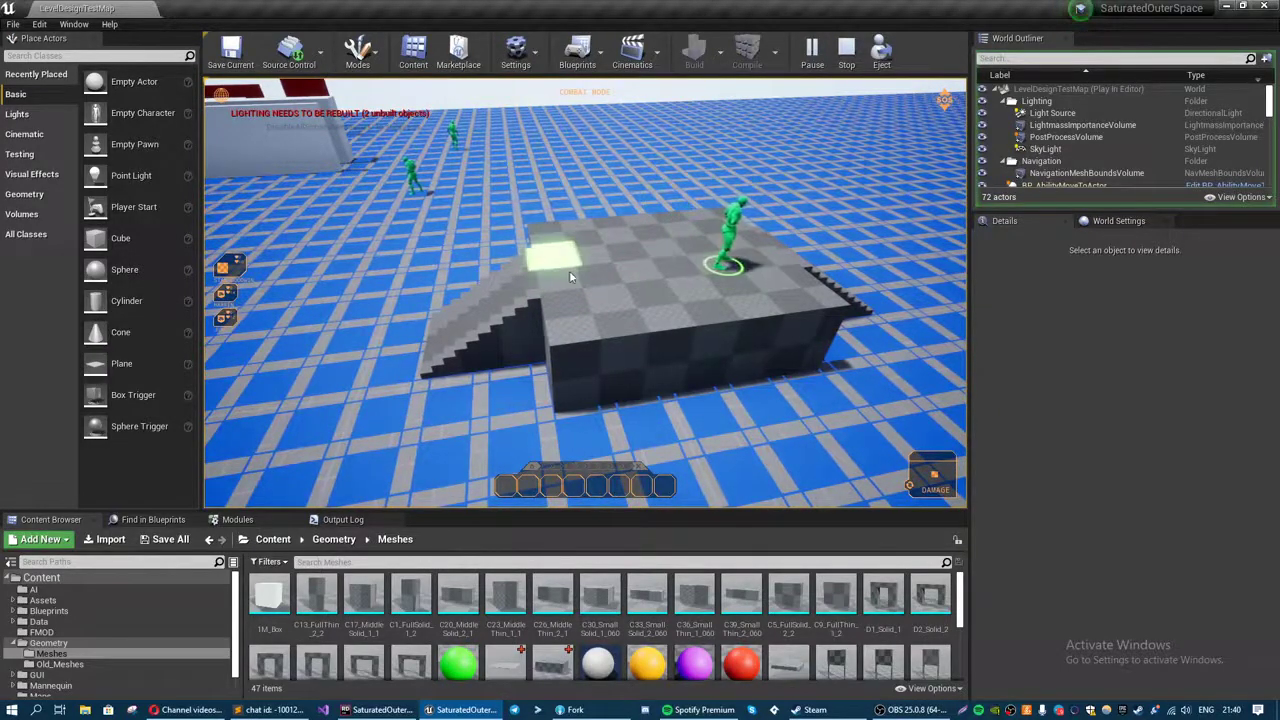
- Send the active character down off the platform and across the blue floor beyond the stairs
{"action": "key", "text": "a"}
{"action": "left_click", "coordinate": [485, 335]}
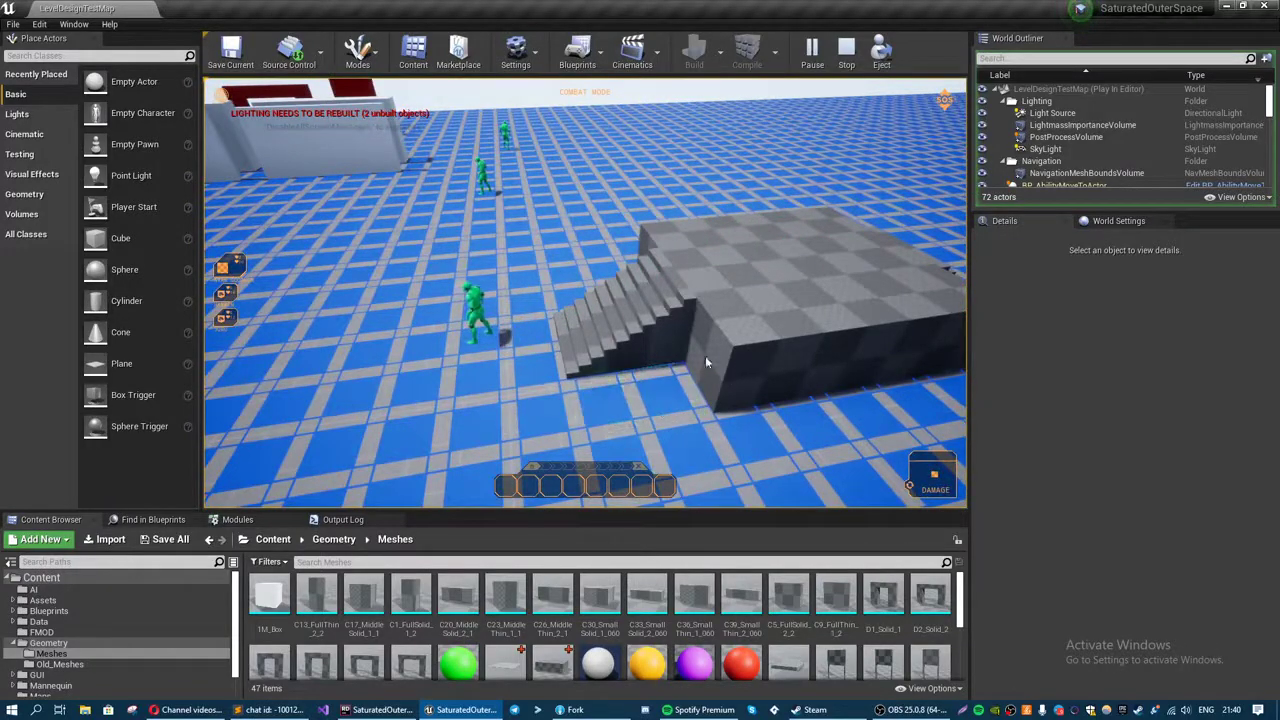
{"action": "key", "text": "s"}
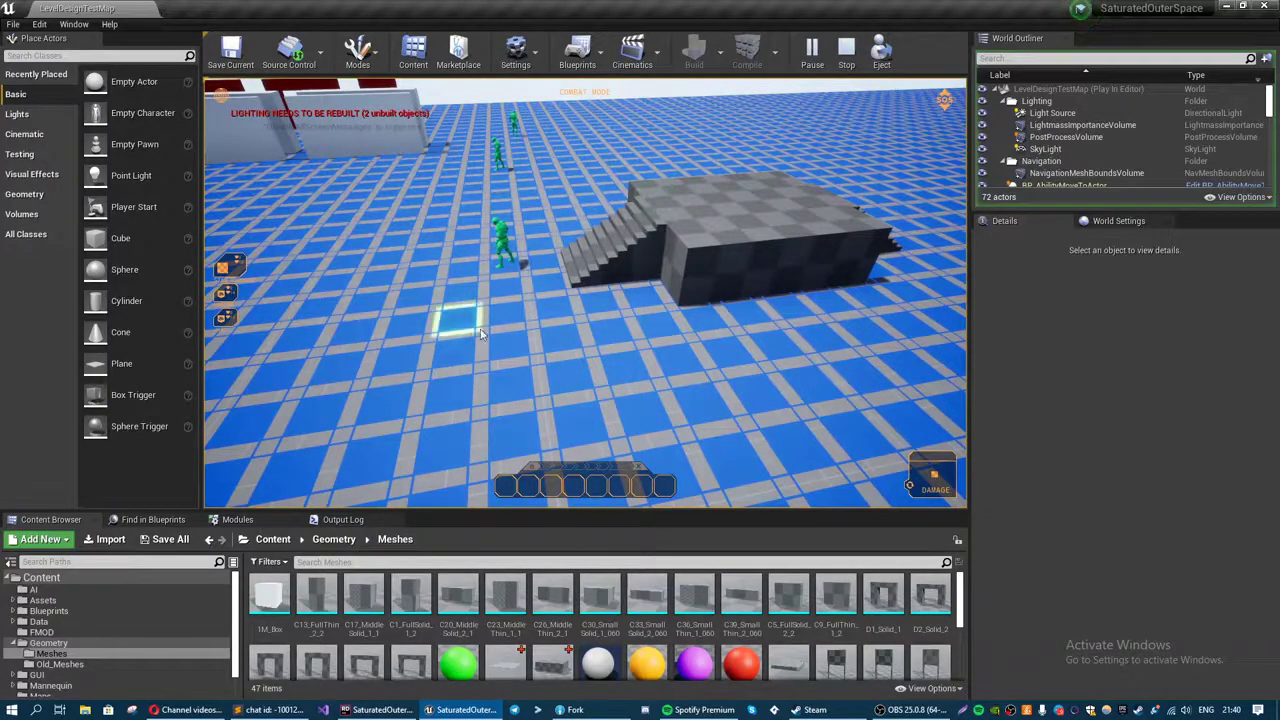
{"action": "key", "text": "a"}
{"action": "key", "text": "w"}
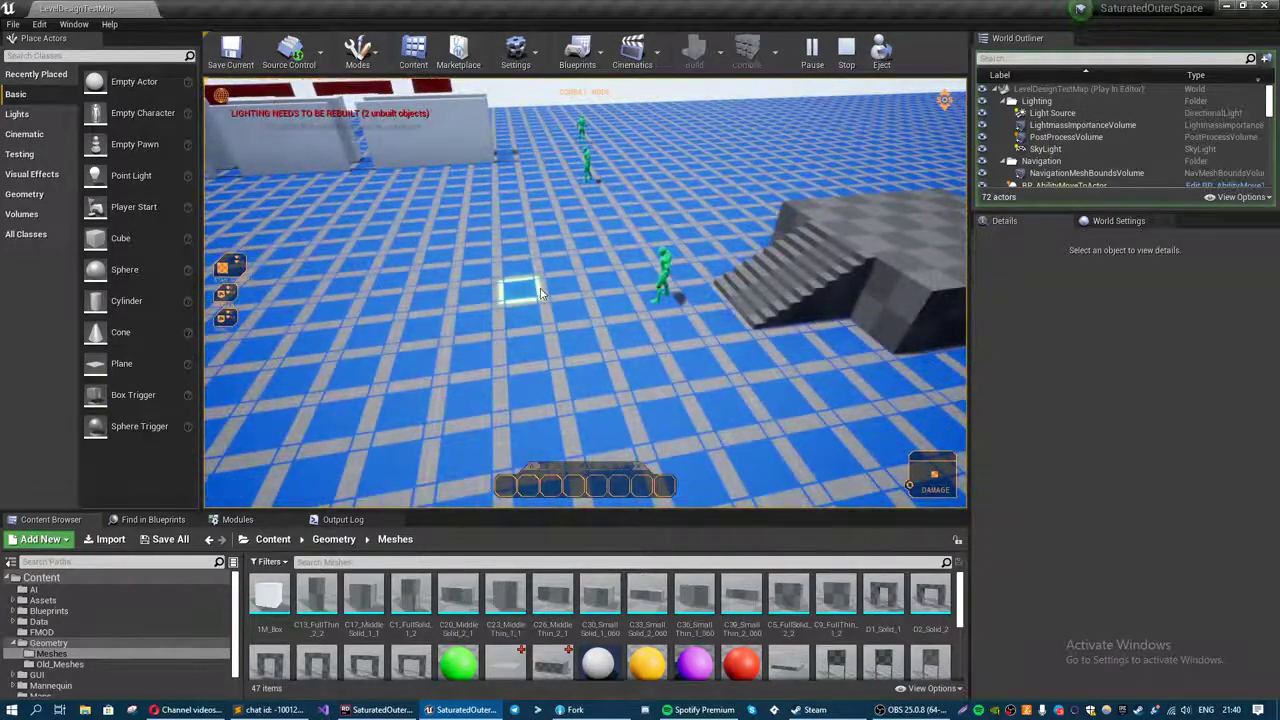
{"action": "key", "text": "d"}
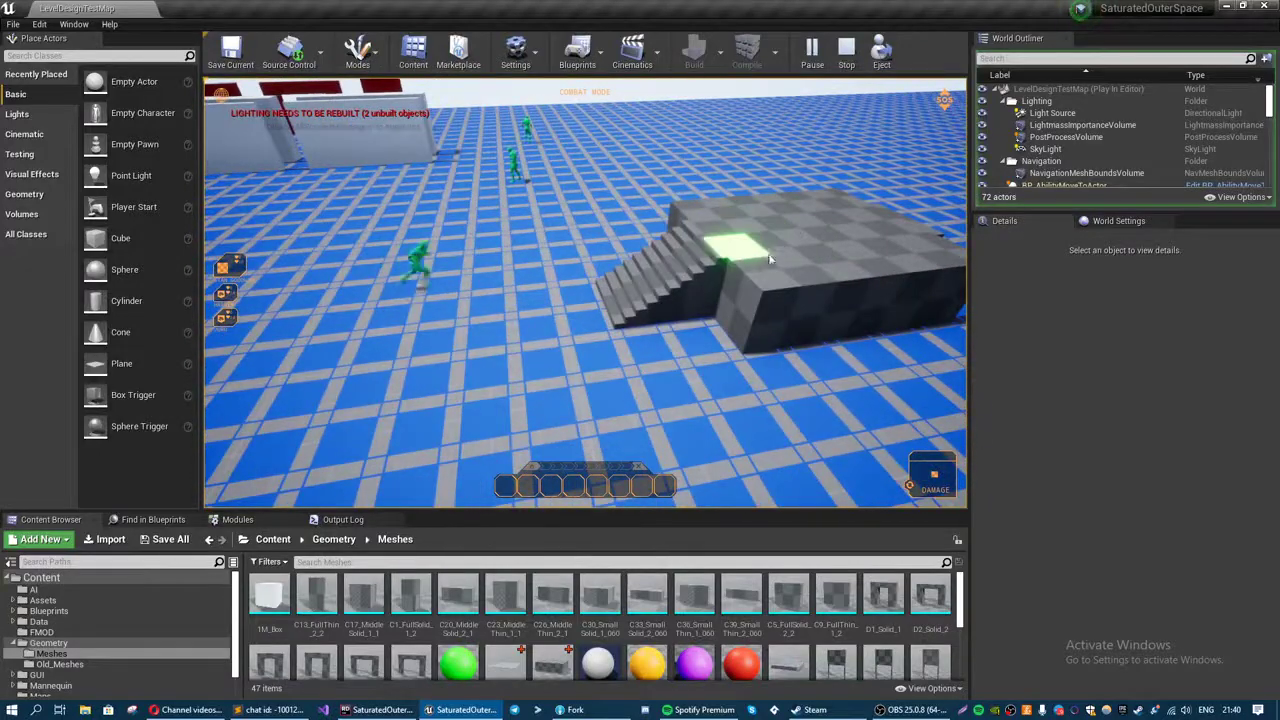
- Send the active character back up the stairs to a tile on the grey platform
{"action": "left_click", "coordinate": [763, 258]}
{"action": "key", "text": "d"}
{"action": "key", "text": "w"}
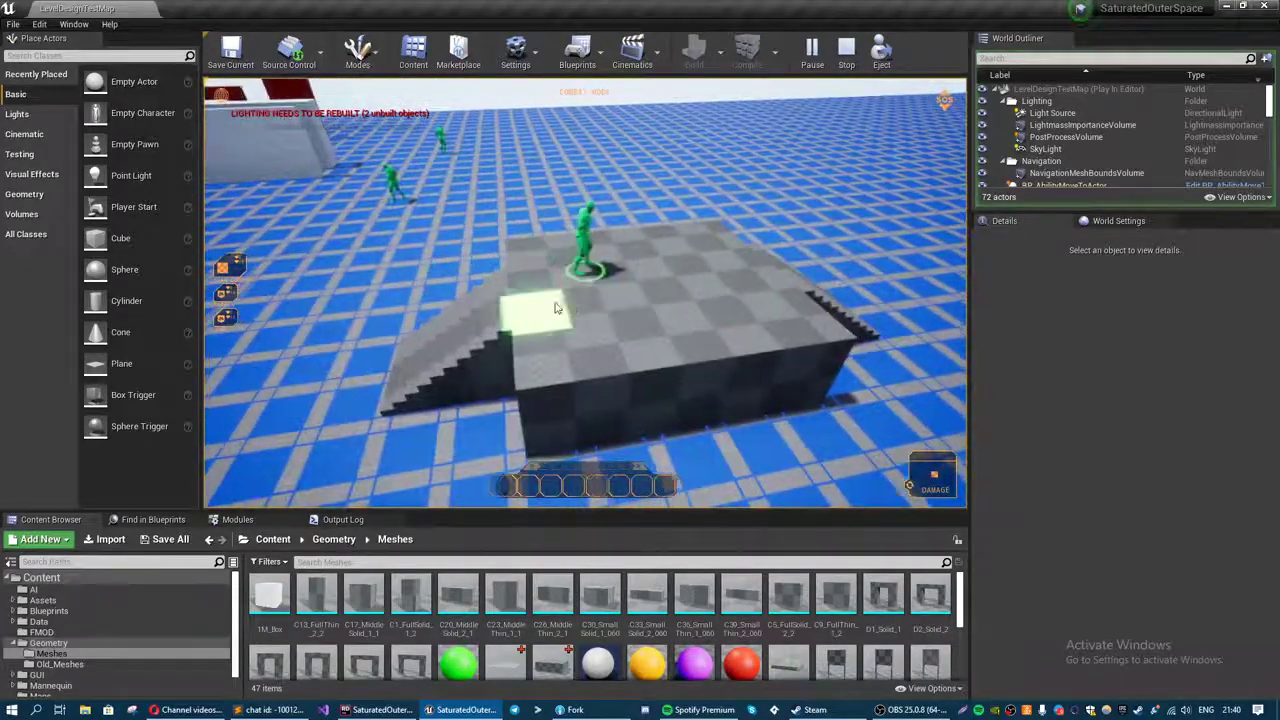
- Bring the active character down from the platform onto the open floor tiles past the foot of the stairs
{"action": "key", "text": "a"}
{"action": "key", "text": "w"}
{"action": "left_click", "coordinate": [474, 301]}
{"action": "key", "text": "a"}
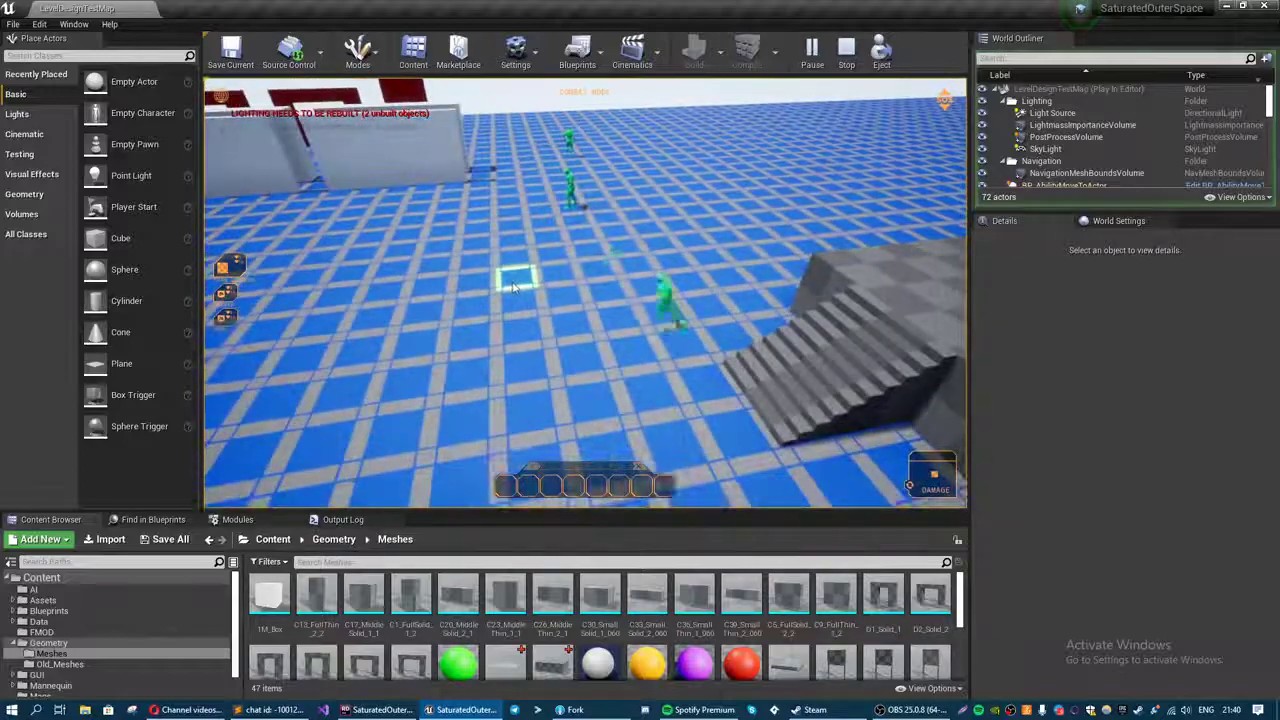
{"action": "key", "text": "a"}
{"action": "key", "text": "a"}
- Move the active character around the other squad members on the open floor and switch to the second squad character
{"action": "middle_click_drag", "start_coordinate": [583, 329], "coordinate": [640, 281]}
{"action": "key", "text": "s"}
{"action": "key", "text": "d"}
{"action": "key", "text": "w"}
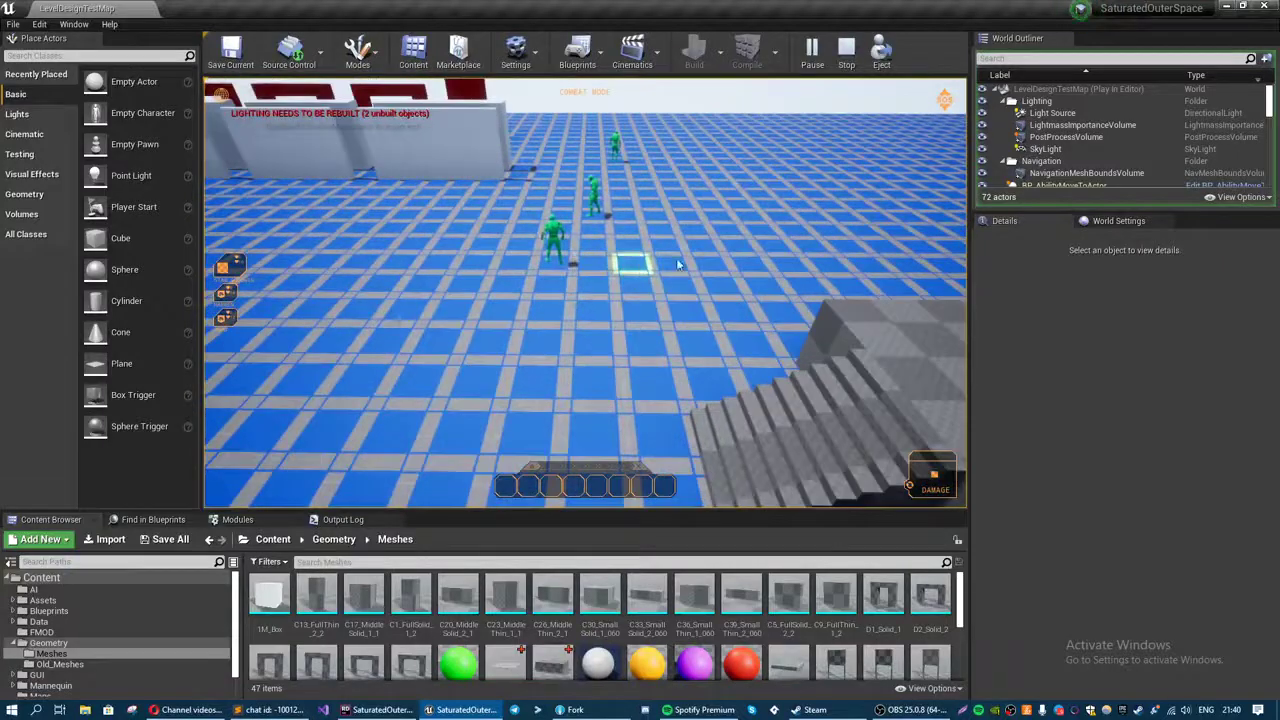
{"action": "key", "text": "w"}
{"action": "key", "text": "d"}
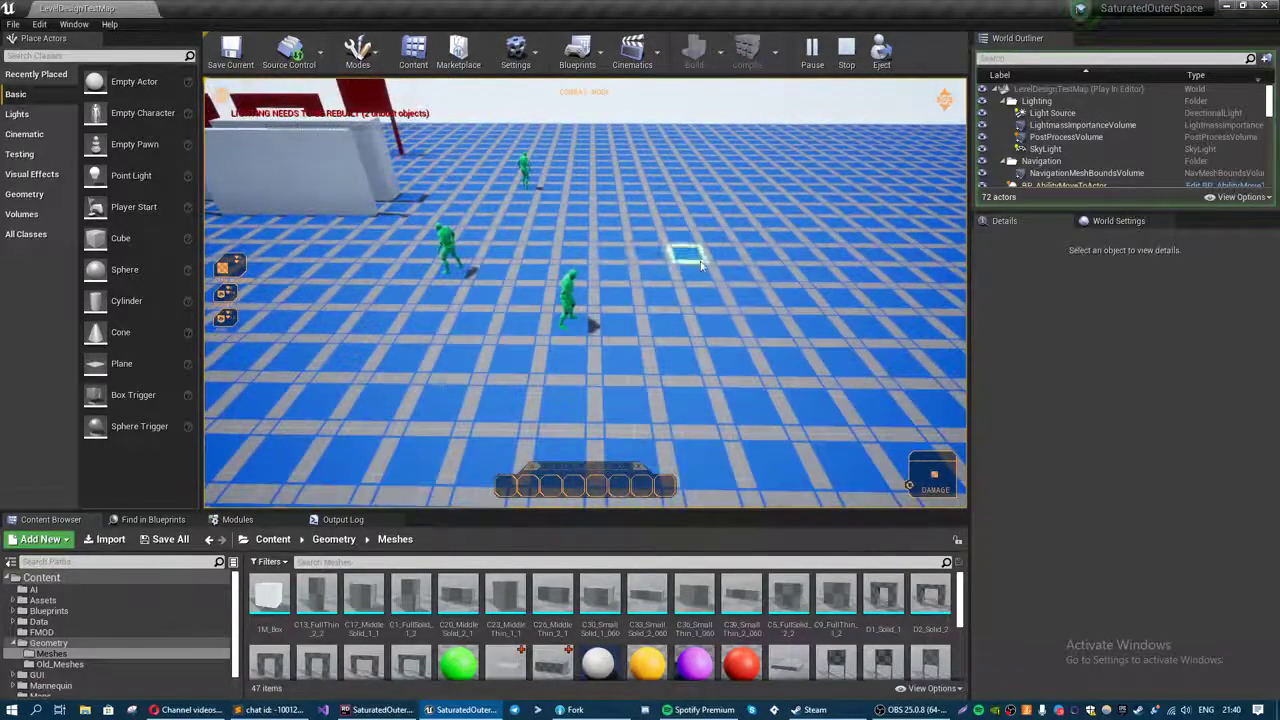
{"action": "key", "text": "a"}
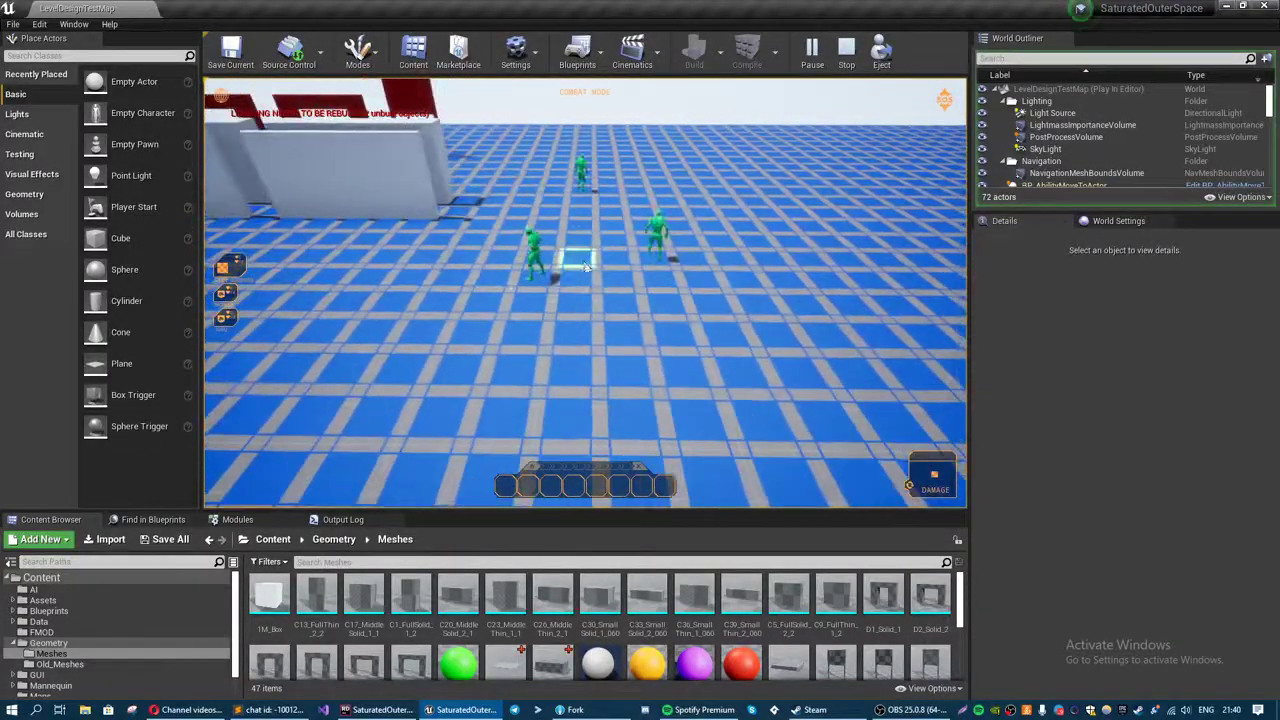
{"action": "key", "text": "a"}
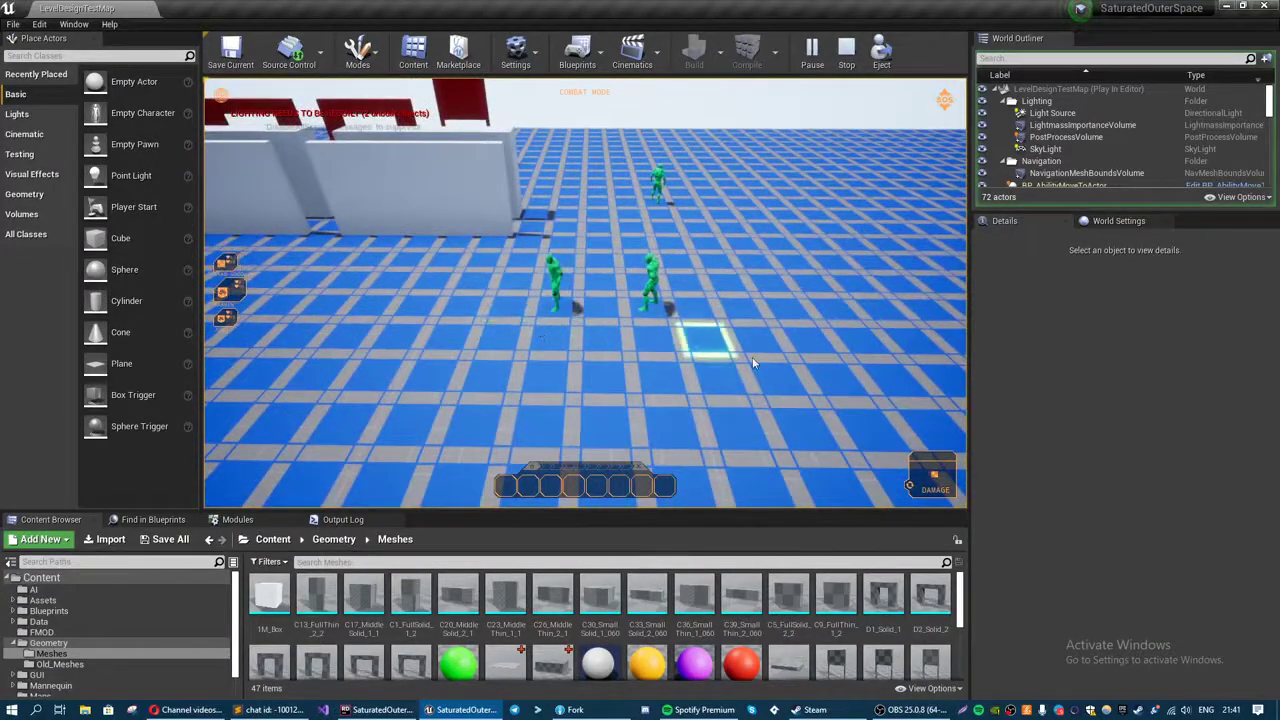
{"action": "key", "text": "s"}
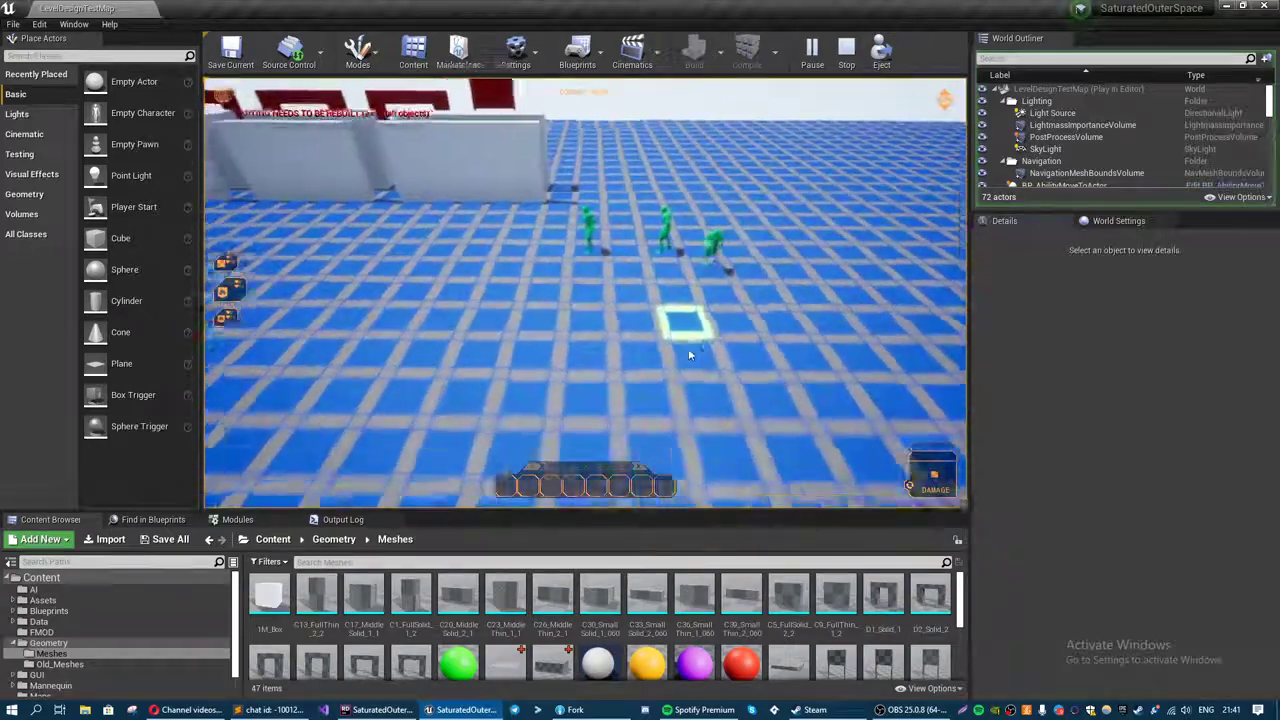
- Stop the play session and open the Abilities folder under Blueprints in an enlarged Content Browser
{"action": "left_click", "coordinate": [846, 50]}
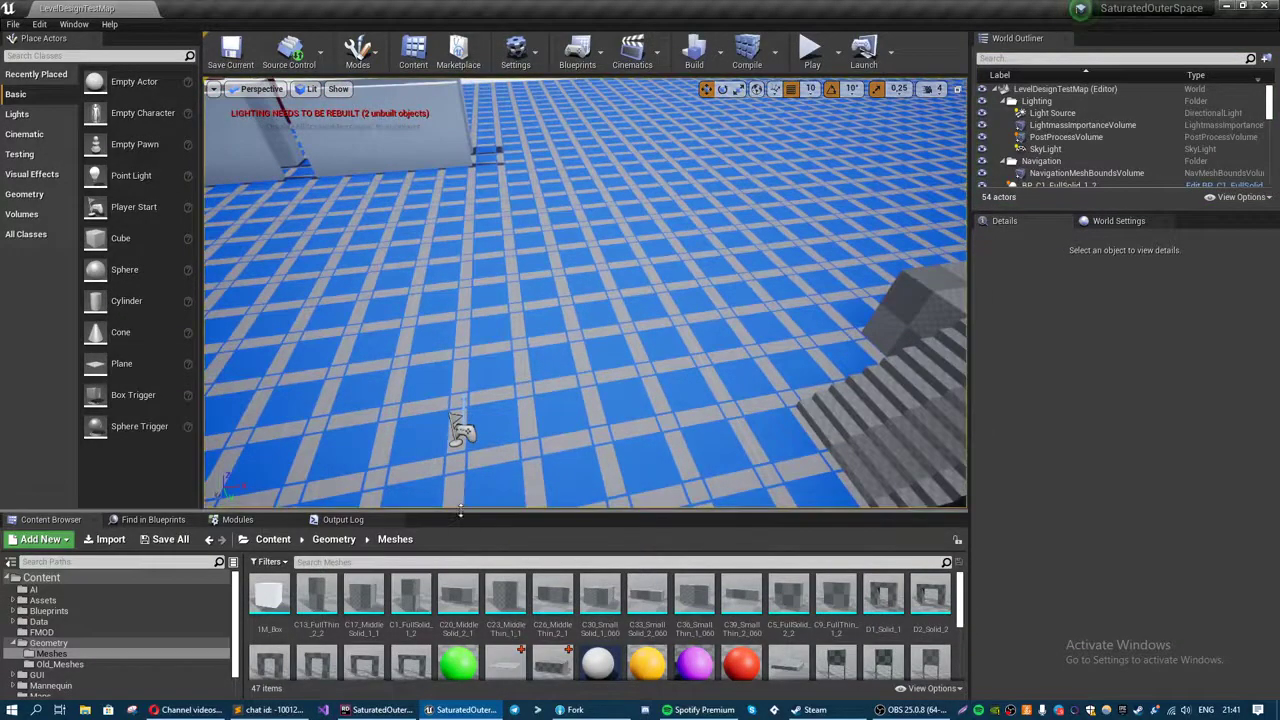
{"action": "left_click_drag", "start_coordinate": [442, 516], "coordinate": [442, 431]}
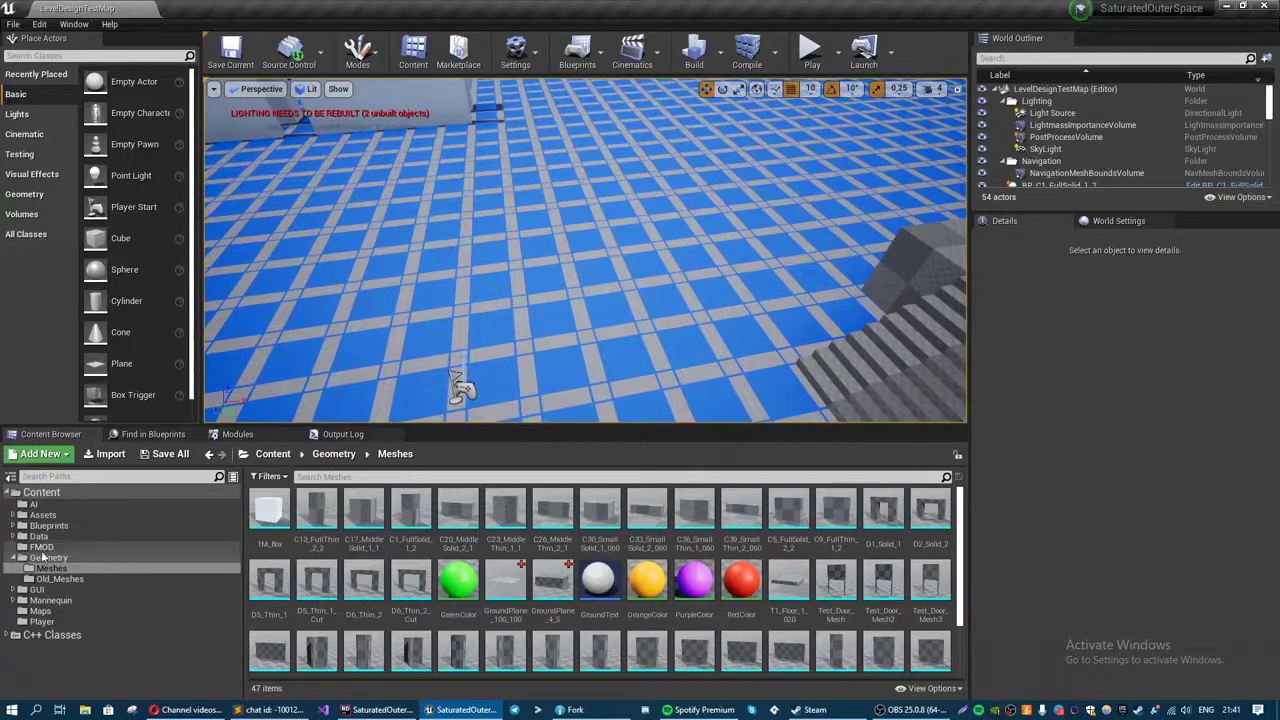
{"action": "left_click", "coordinate": [45, 526]}
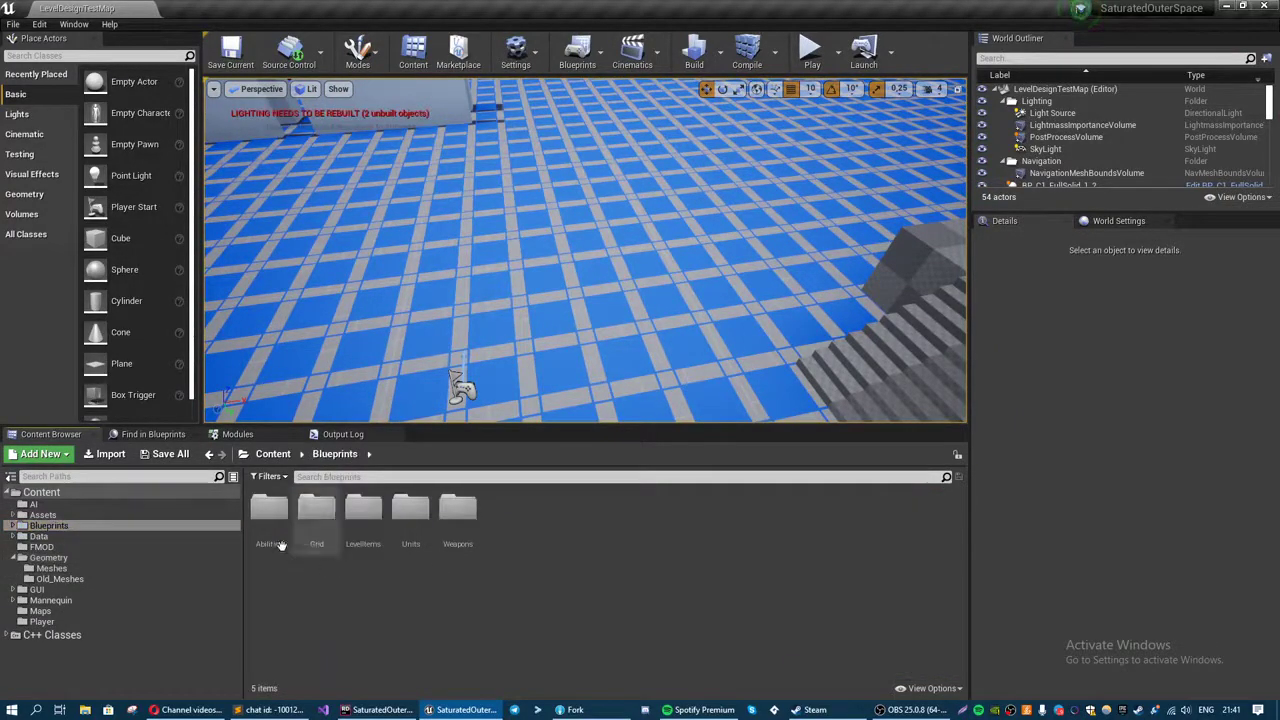
{"action": "double_click", "coordinate": [268, 508]}
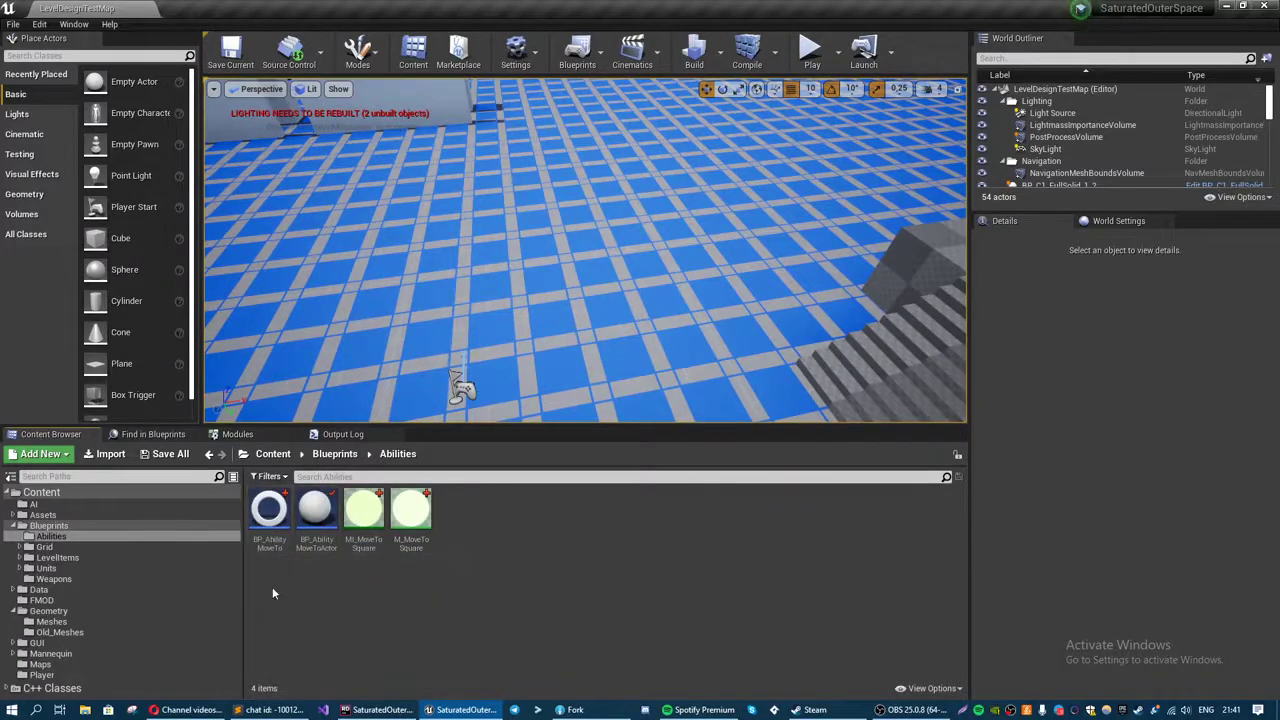
- Open the BP_AbilityMoveToActor blueprint from the Abilities folder in the full Blueprint editor
{"action": "left_click", "coordinate": [264, 544]}
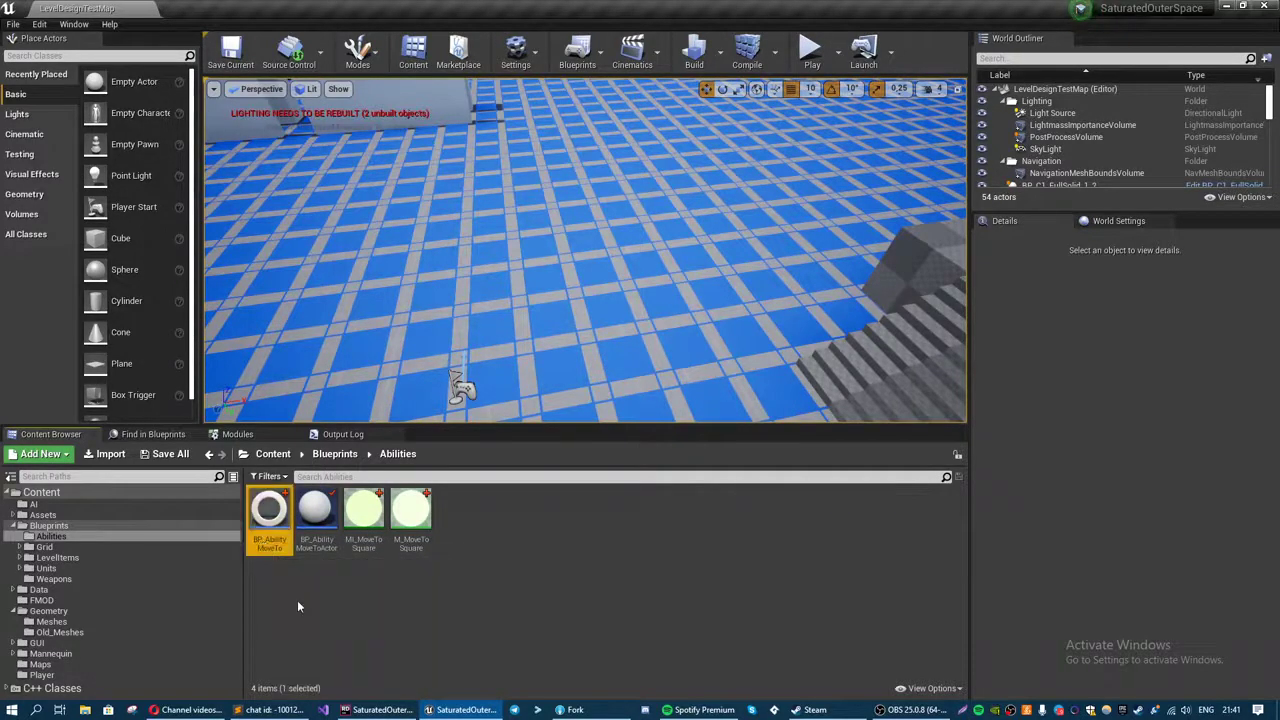
{"action": "left_click", "coordinate": [297, 602]}
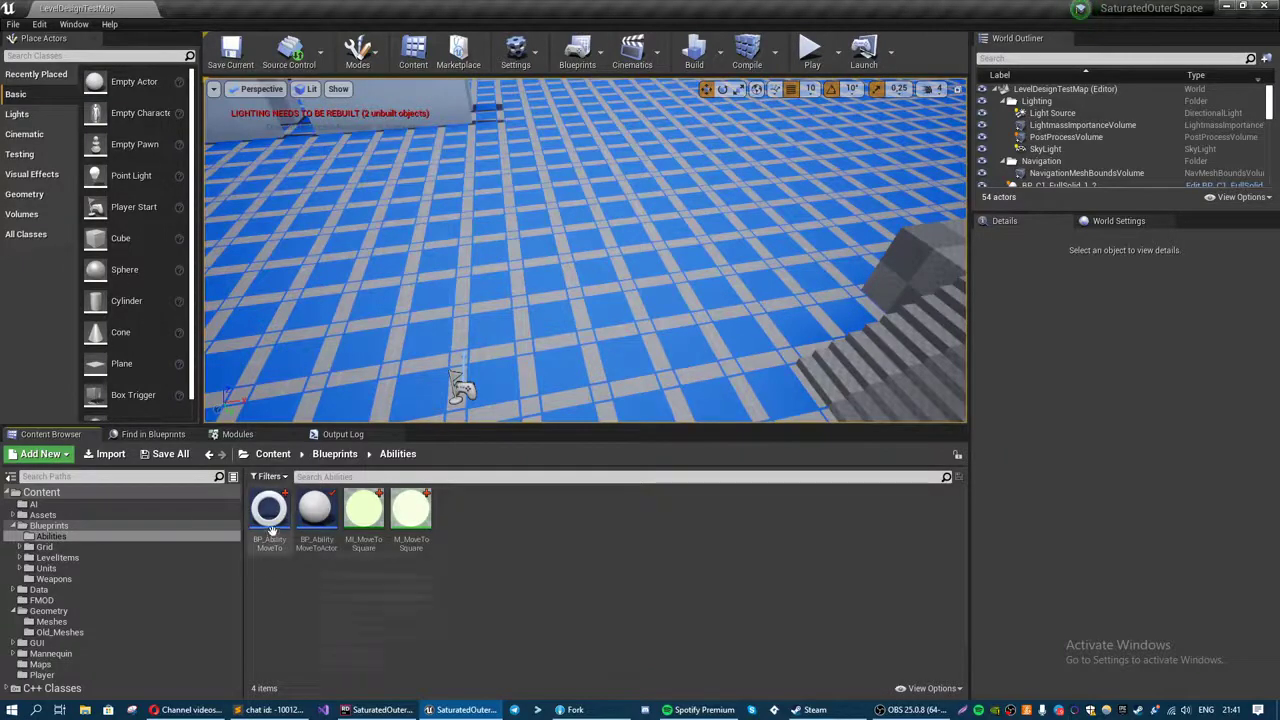
{"action": "left_click", "coordinate": [285, 630]}
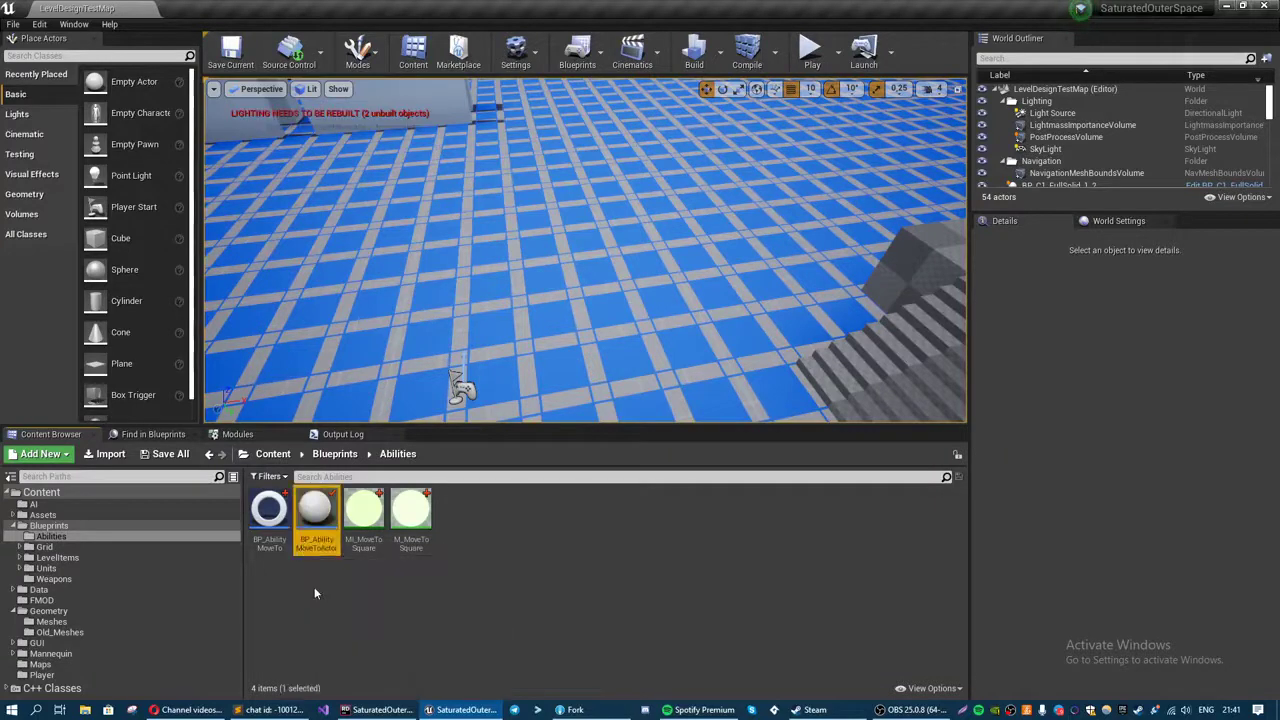
{"action": "double_click", "coordinate": [305, 545]}
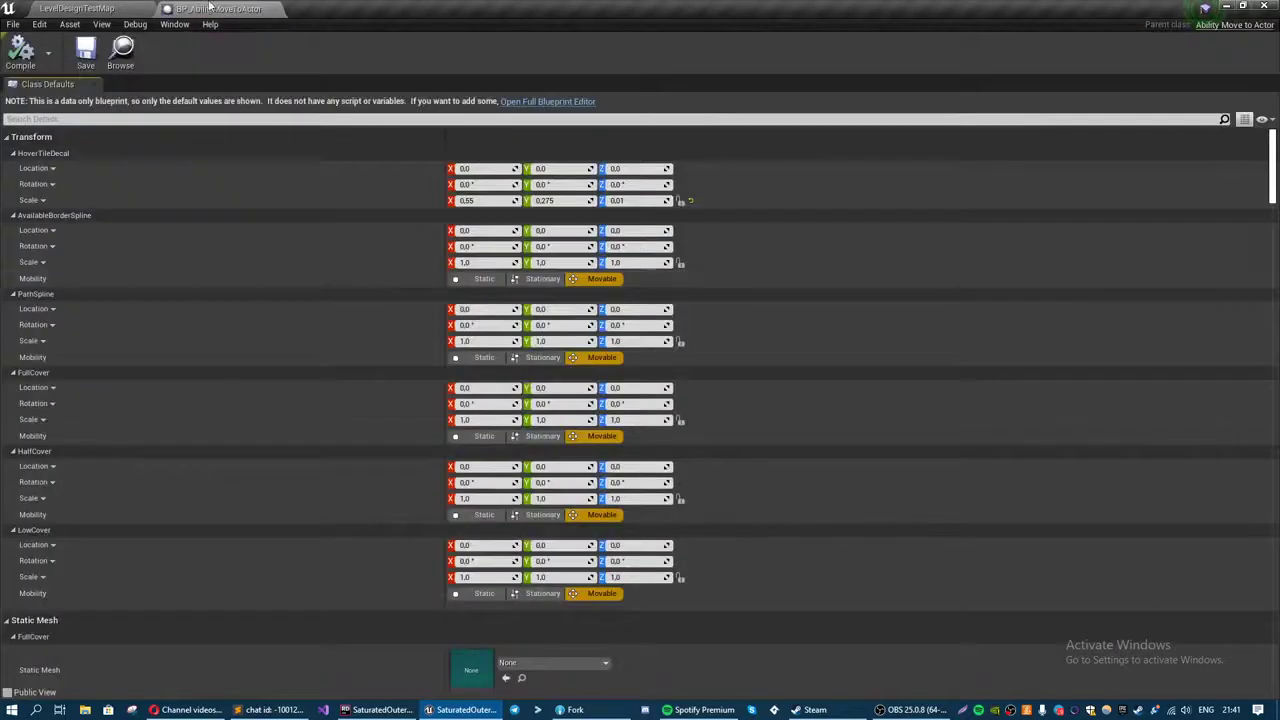
{"action": "left_click", "coordinate": [541, 102]}
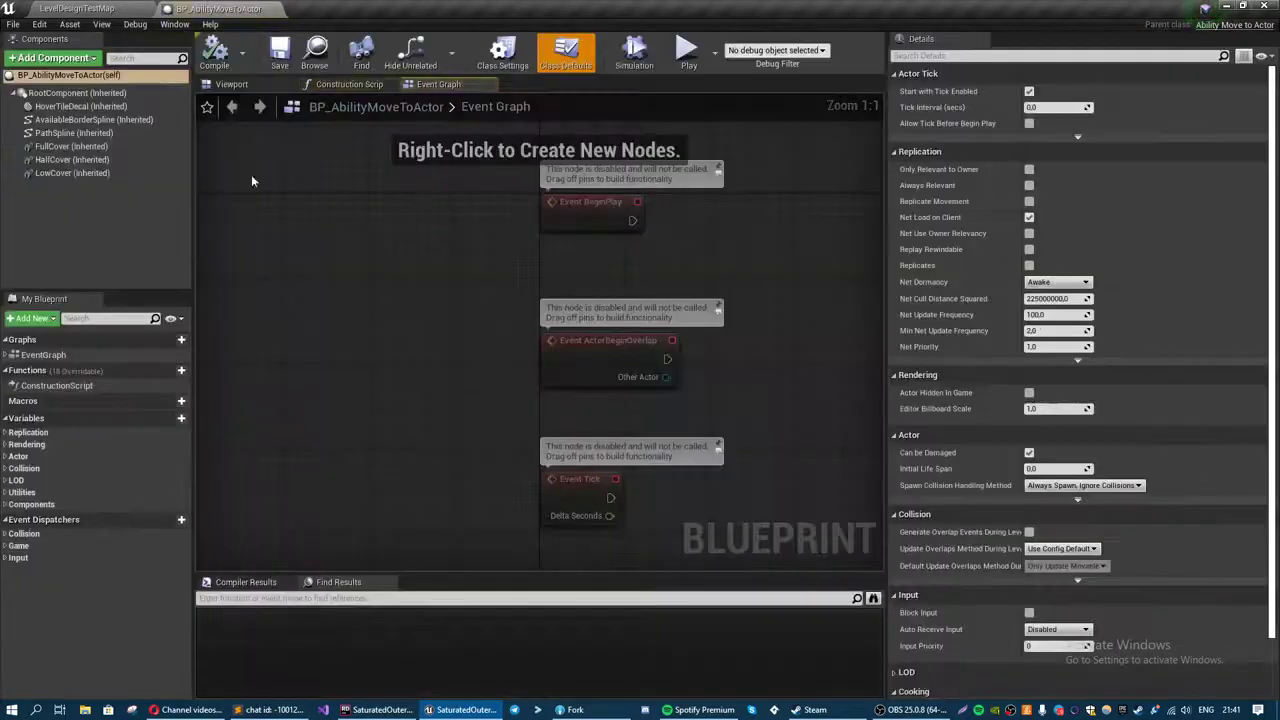
- Examine the HoverTileDecal component's decal settings and compare them with the floor and platform in LevelDesignTestMap
{"action": "left_click", "coordinate": [68, 106]}
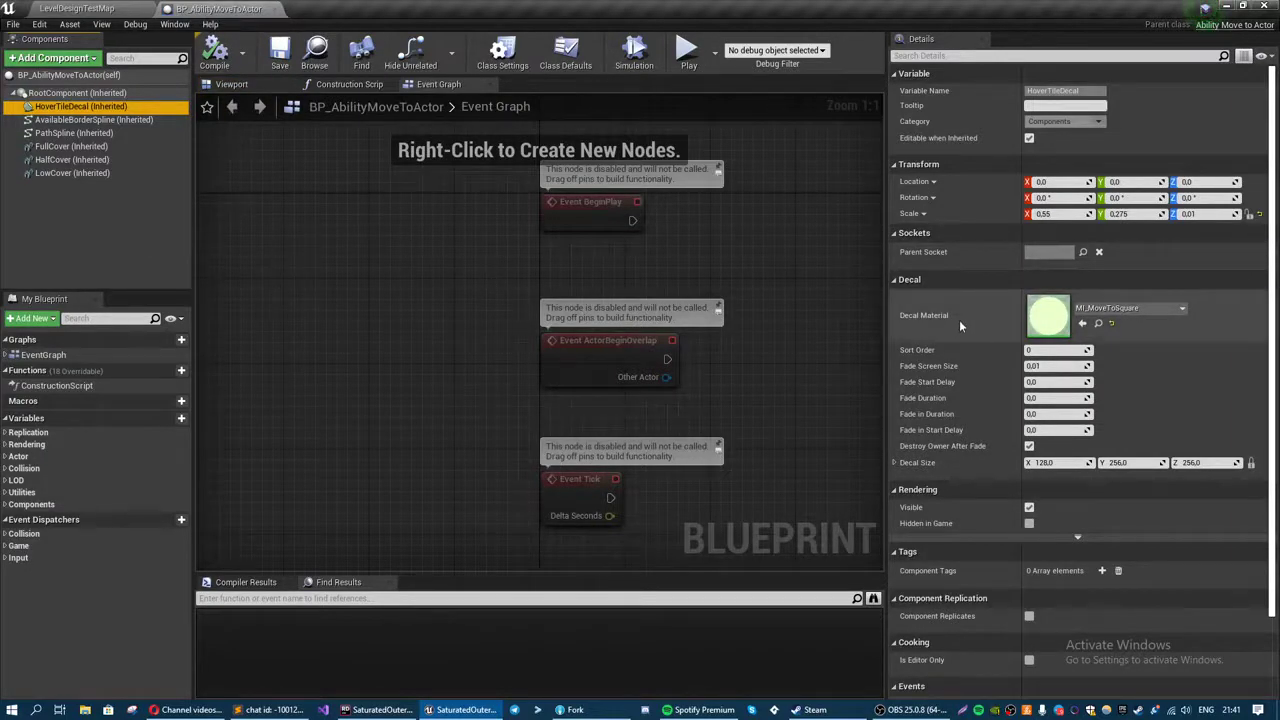
{"action": "left_click", "coordinate": [100, 8]}
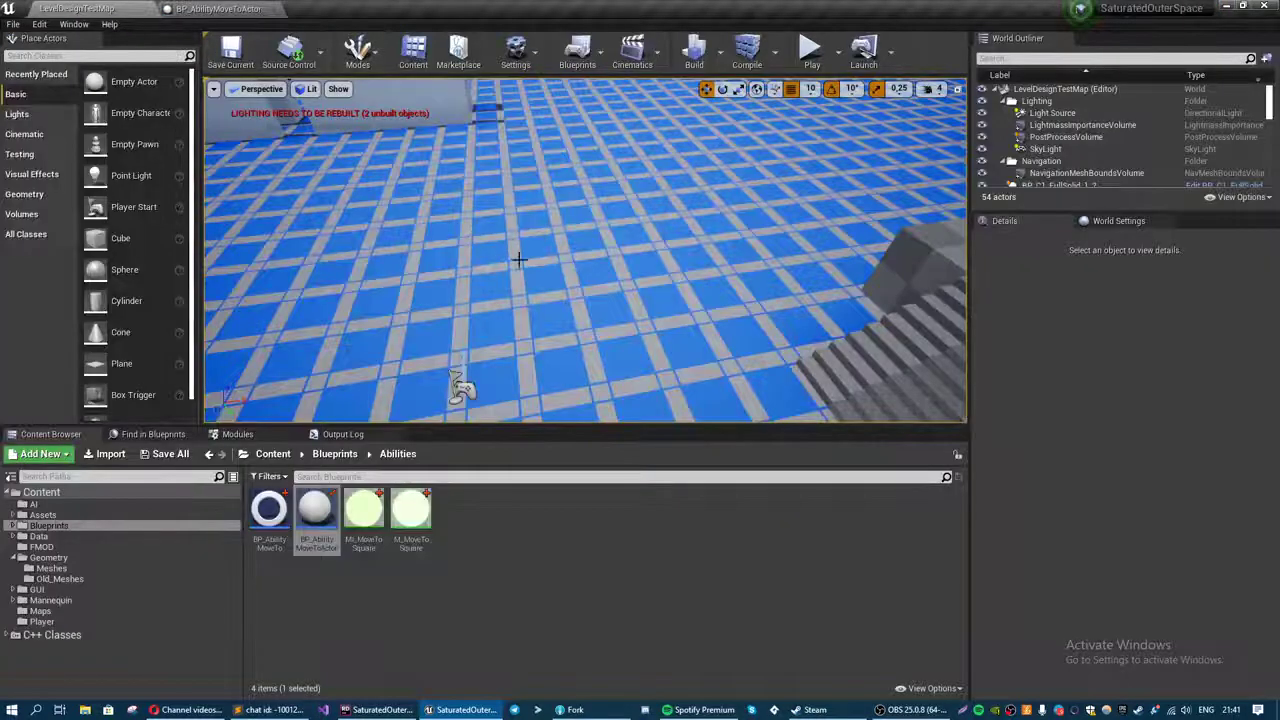
{"action": "right_click_drag", "start_coordinate": [519, 261], "coordinate": [584, 320]}
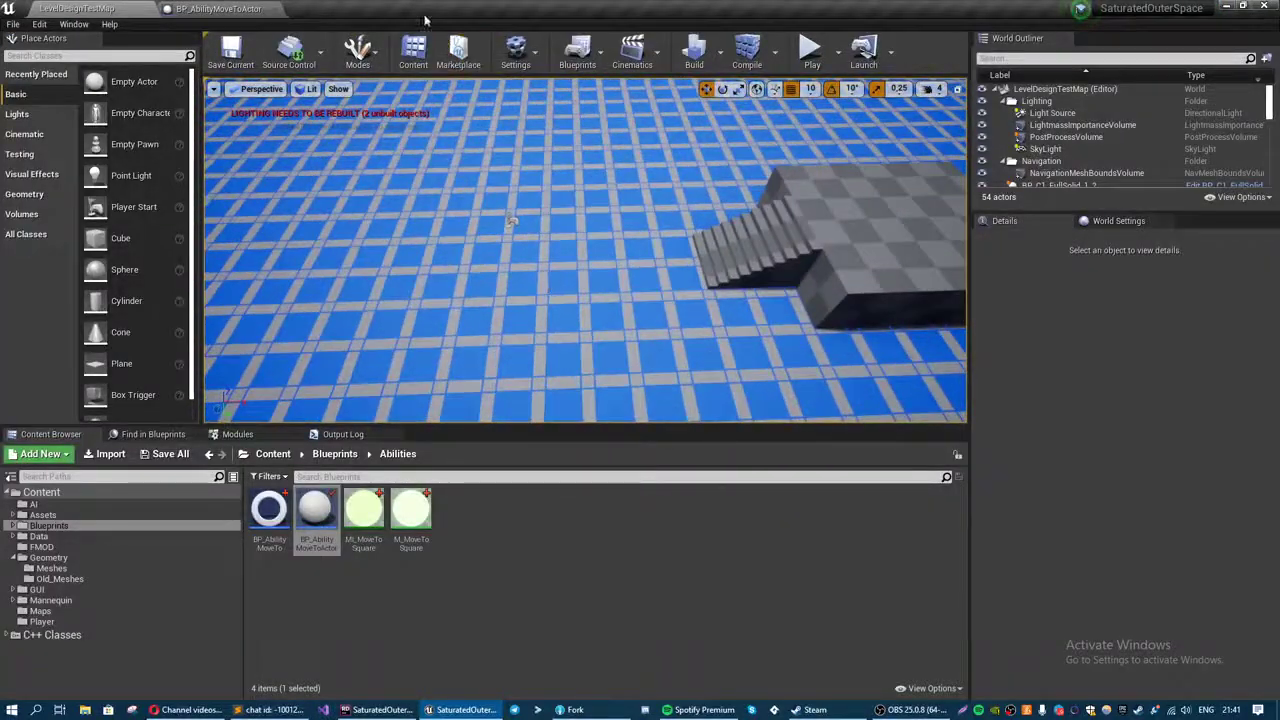
{"action": "left_click", "coordinate": [218, 8]}
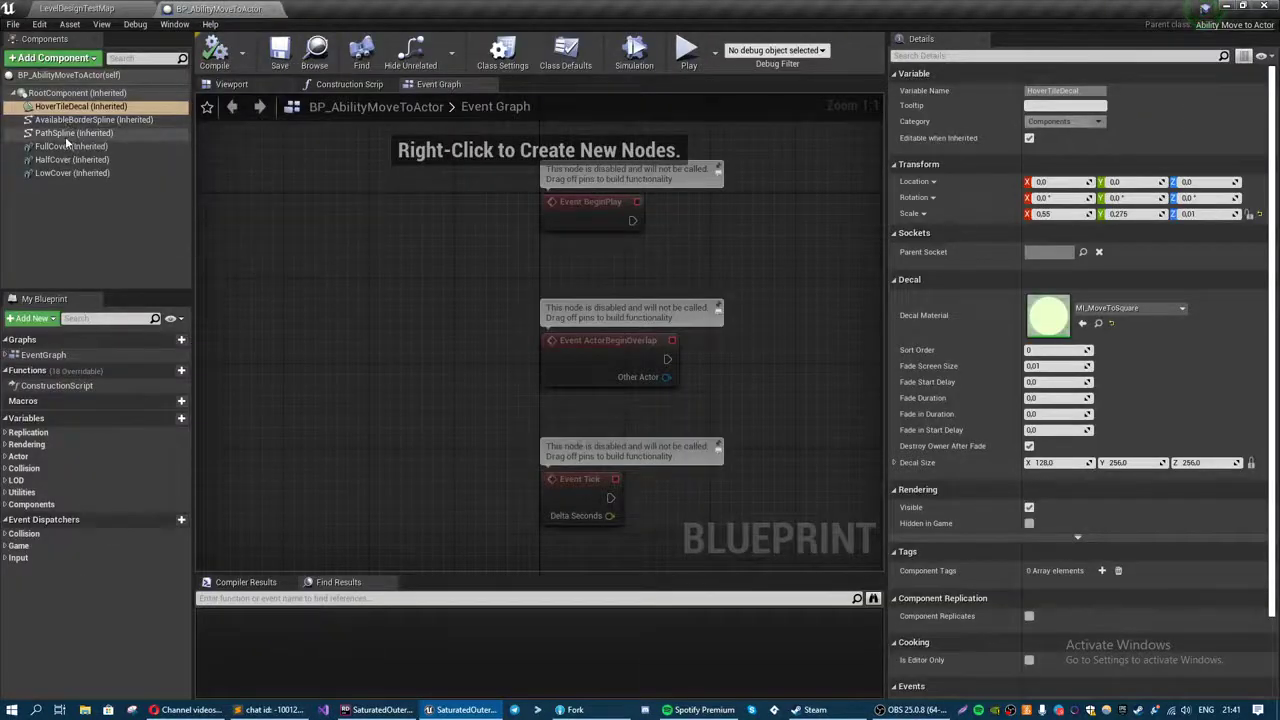
- Examine the PathSpline, FullCover and HalfCover components of BP_AbilityMoveToActor, and return to LevelDesignTestMap
{"action": "left_click", "coordinate": [65, 134]}
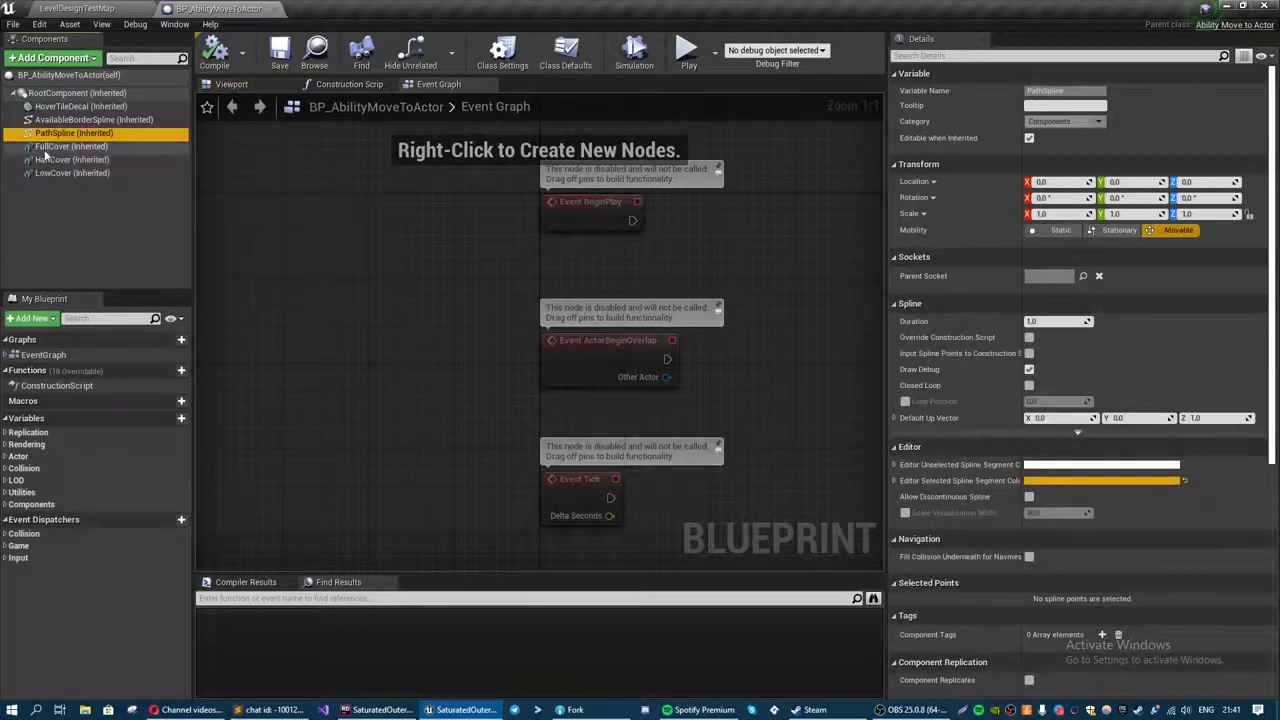
{"action": "left_click", "coordinate": [45, 161]}
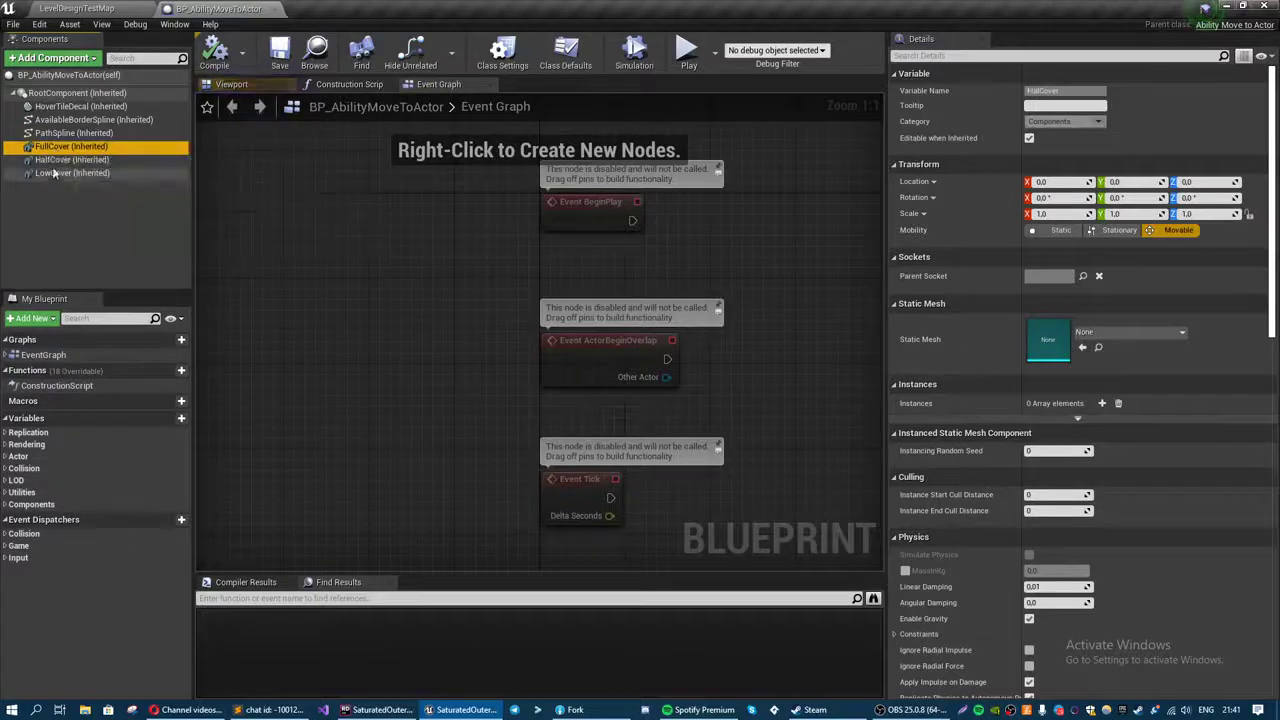
{"action": "left_click", "coordinate": [60, 173]}
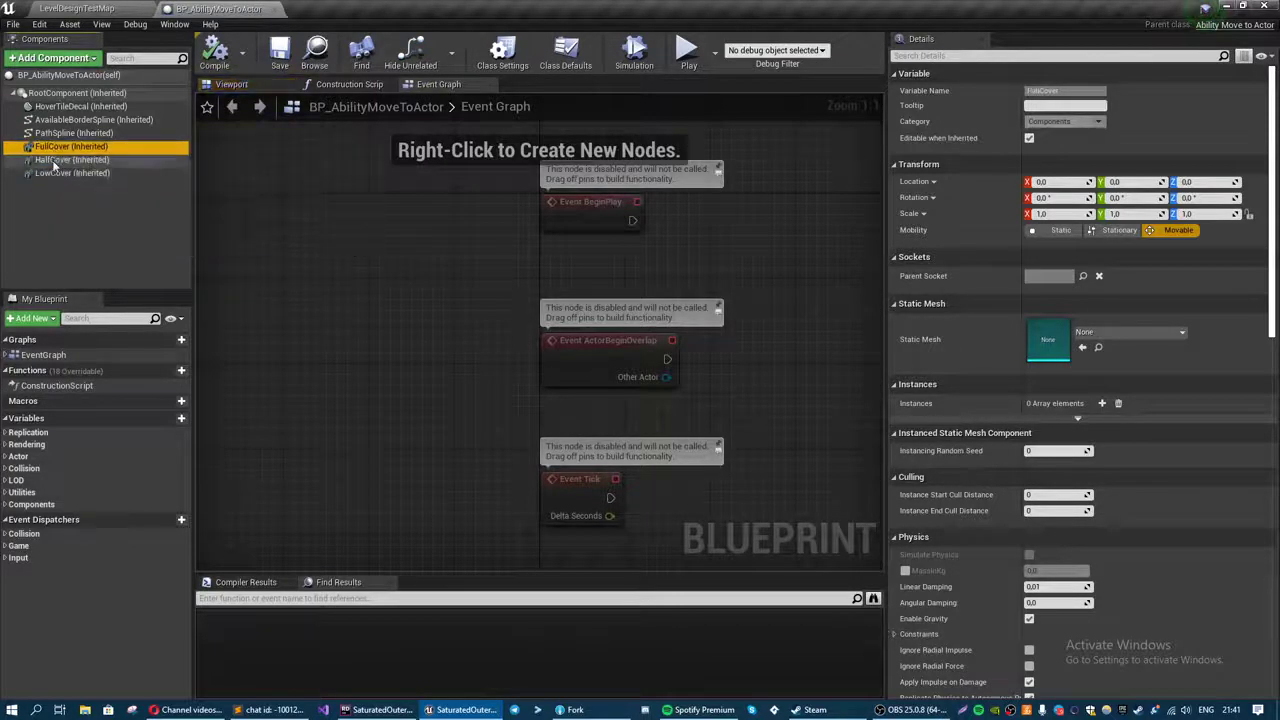
{"action": "left_click", "coordinate": [52, 147]}
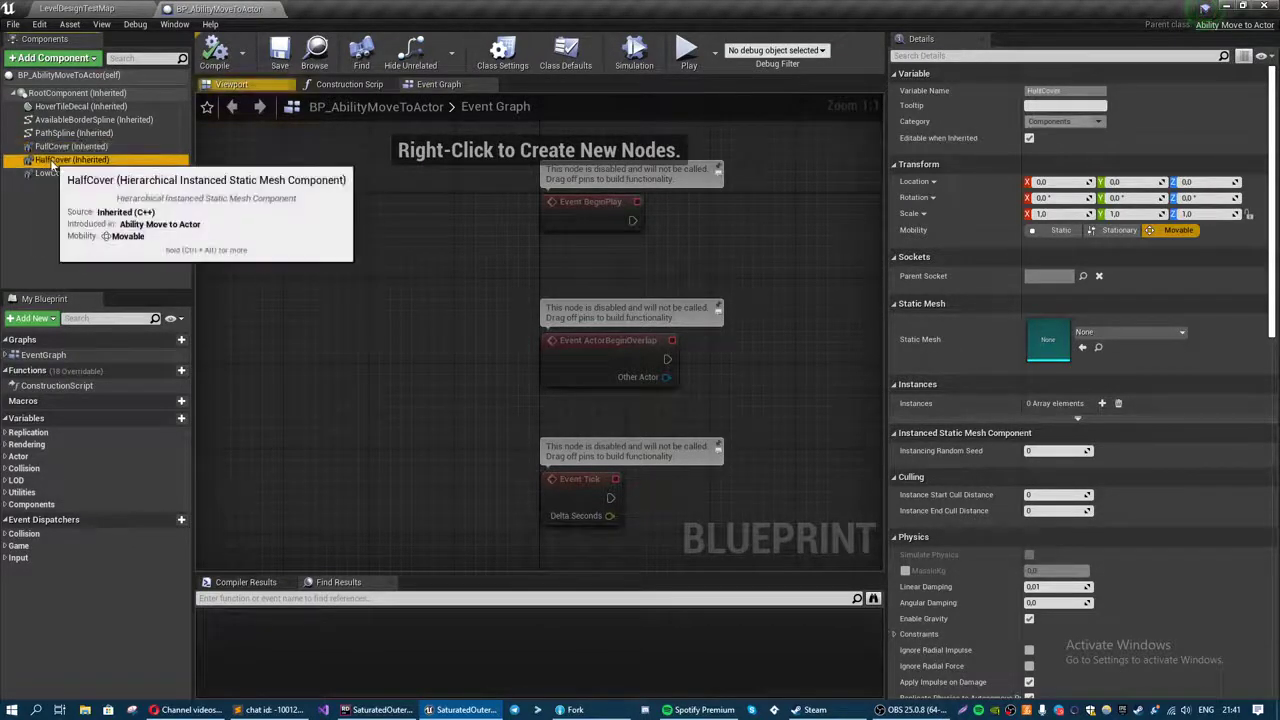
{"action": "left_click", "coordinate": [50, 159]}
{"action": "left_click", "coordinate": [52, 147]}
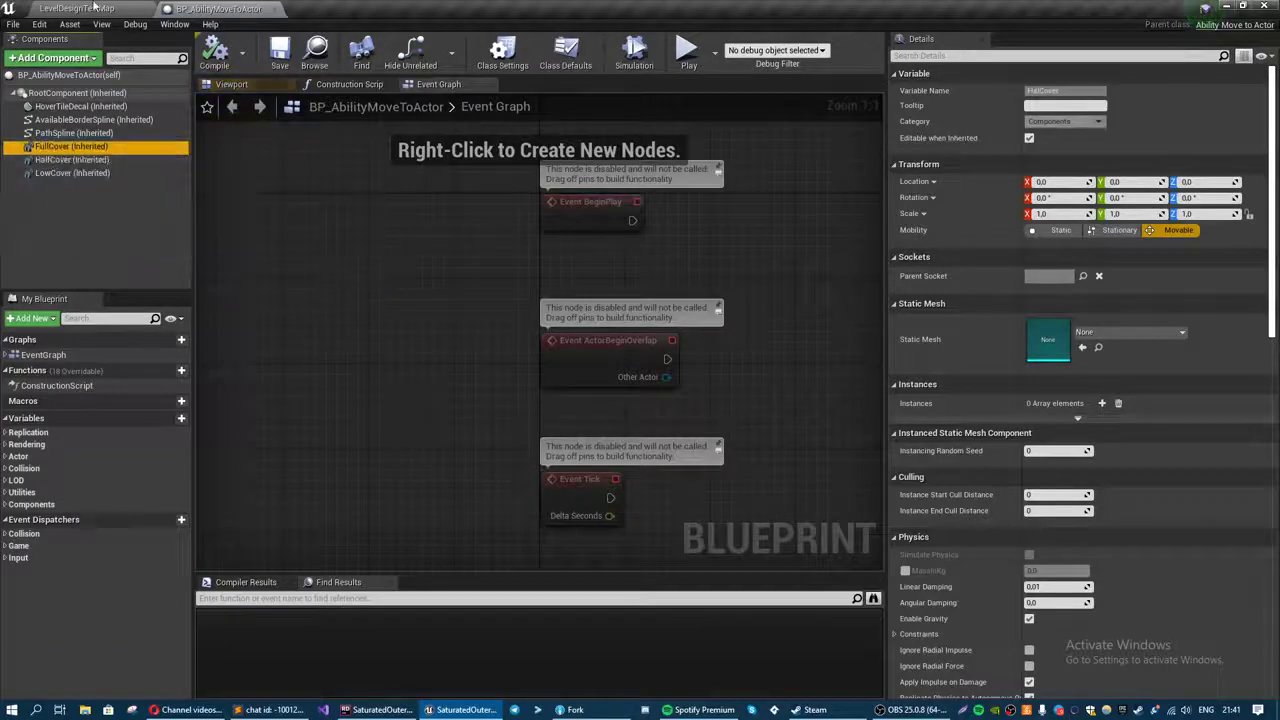
{"action": "left_click", "coordinate": [82, 9]}
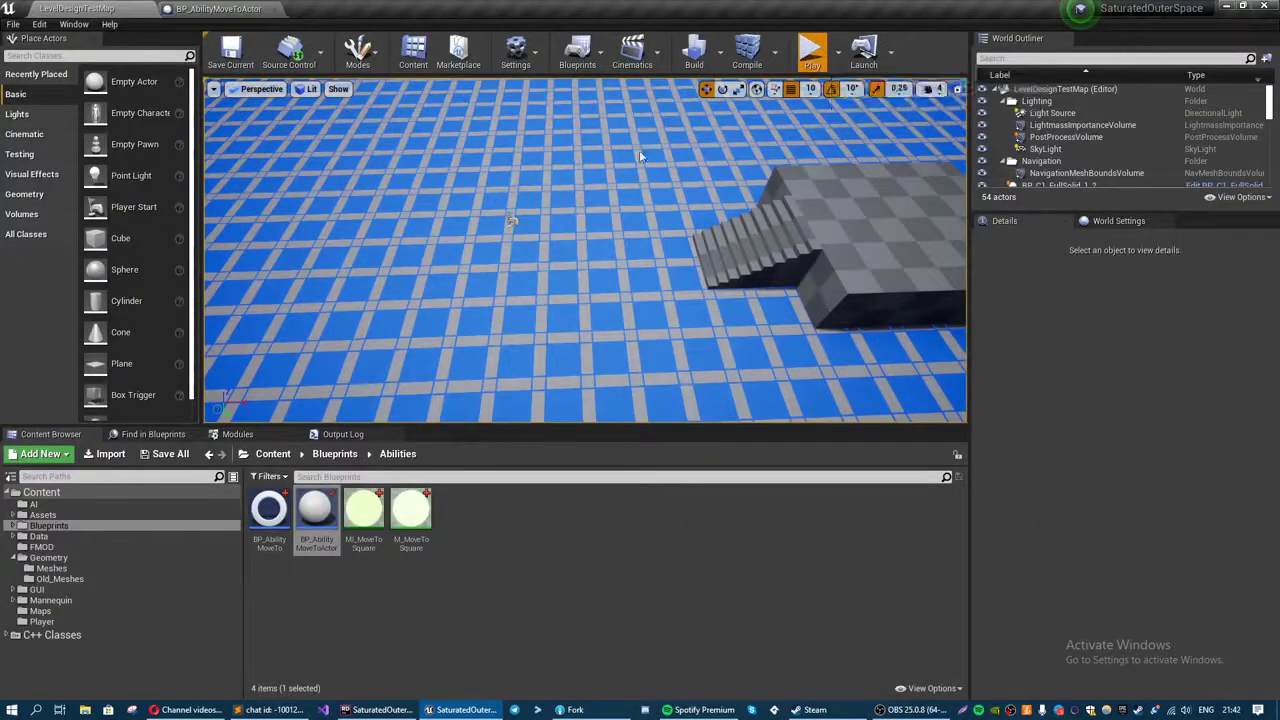
- Start a play session in LevelDesignTestMap and send one squad member to a floor tile in front of the white walls
{"action": "left_click", "coordinate": [822, 44]}
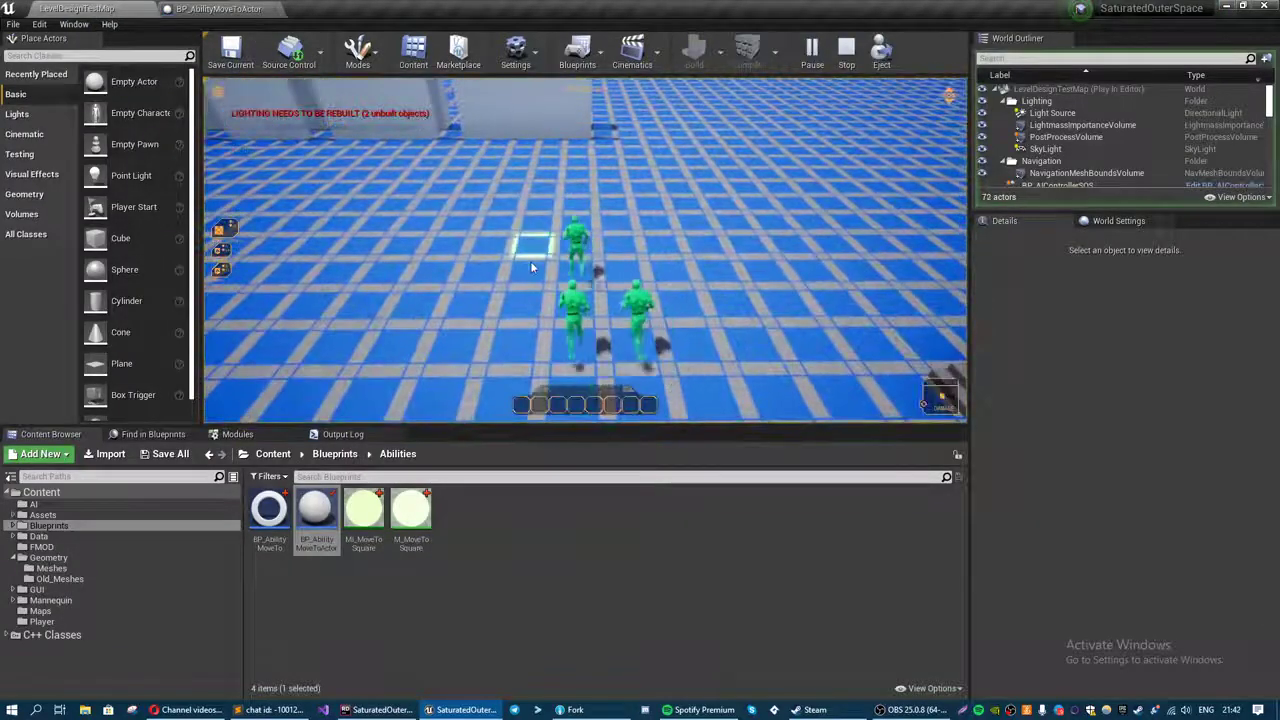
{"action": "left_click", "coordinate": [503, 237]}
{"action": "key", "text": "w"}
{"action": "scroll", "coordinate": [486, 230], "scroll_direction": "up", "scroll_amount": 3}
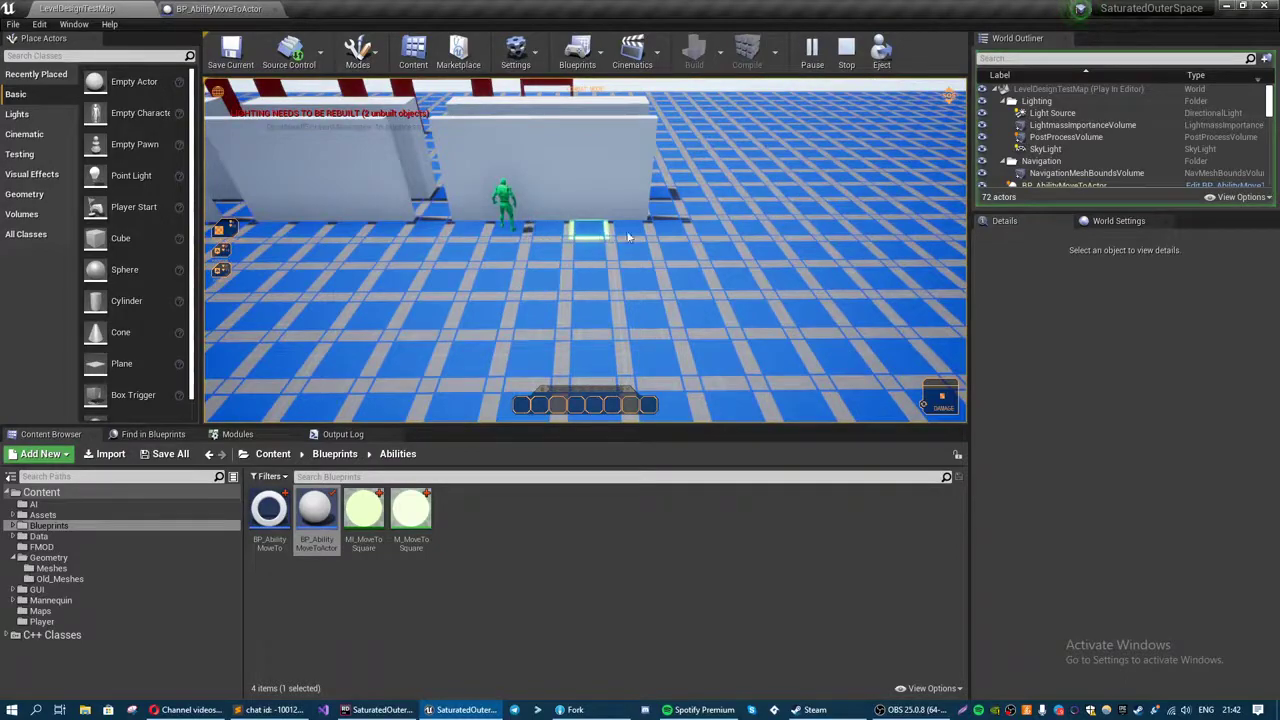
- Examine the hover tile highlight and the squad member's movement across the floor between the walls and the staircase, and end the play session
{"action": "key", "text": "s"}
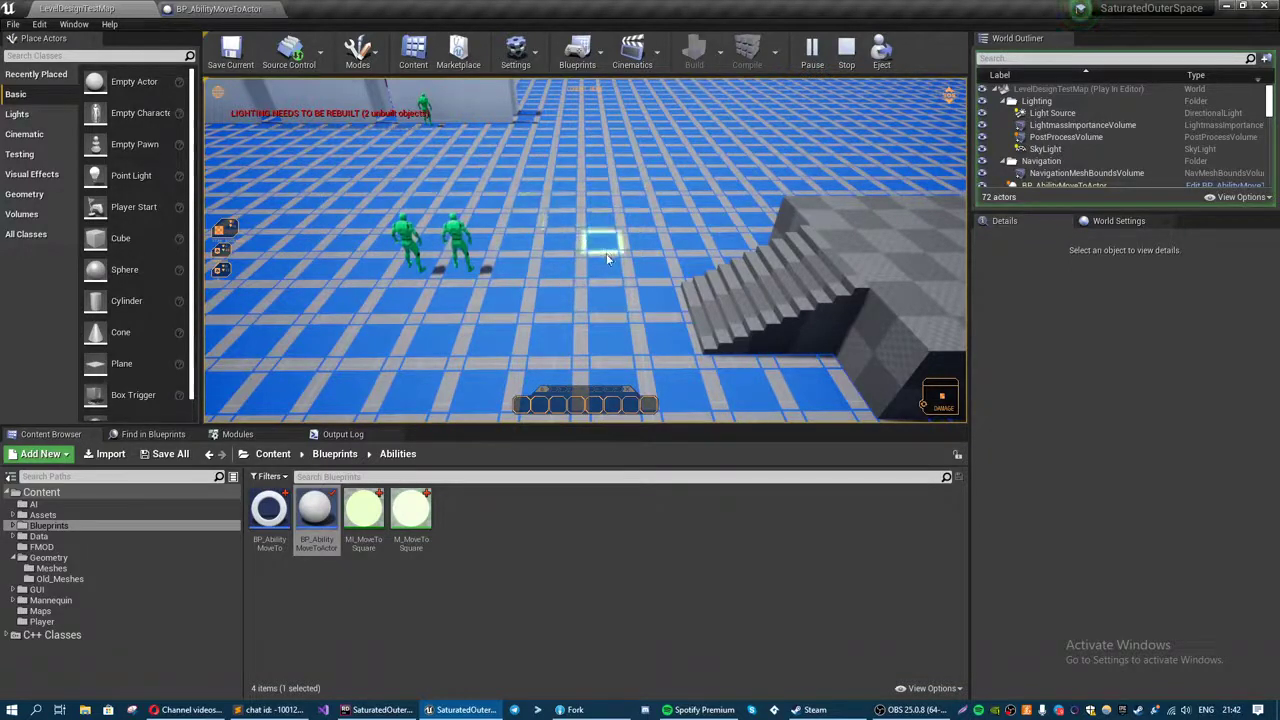
{"action": "key", "text": "w"}
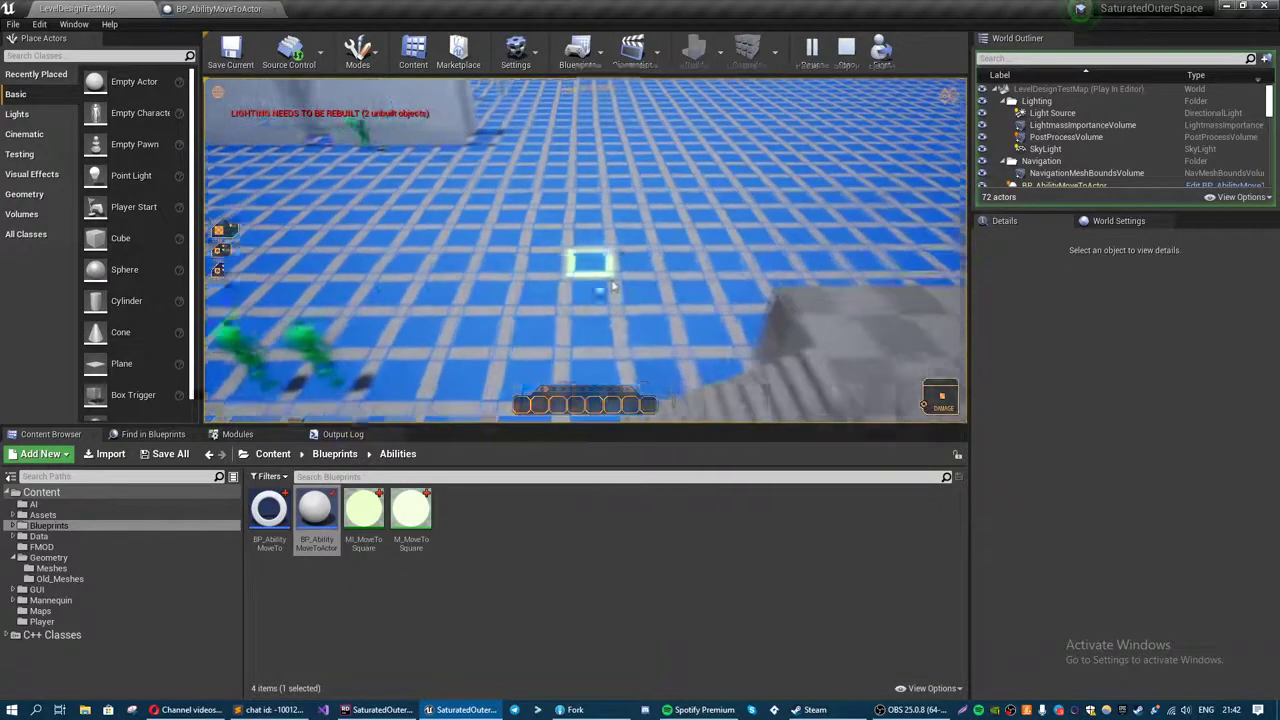
{"action": "key", "text": "a"}
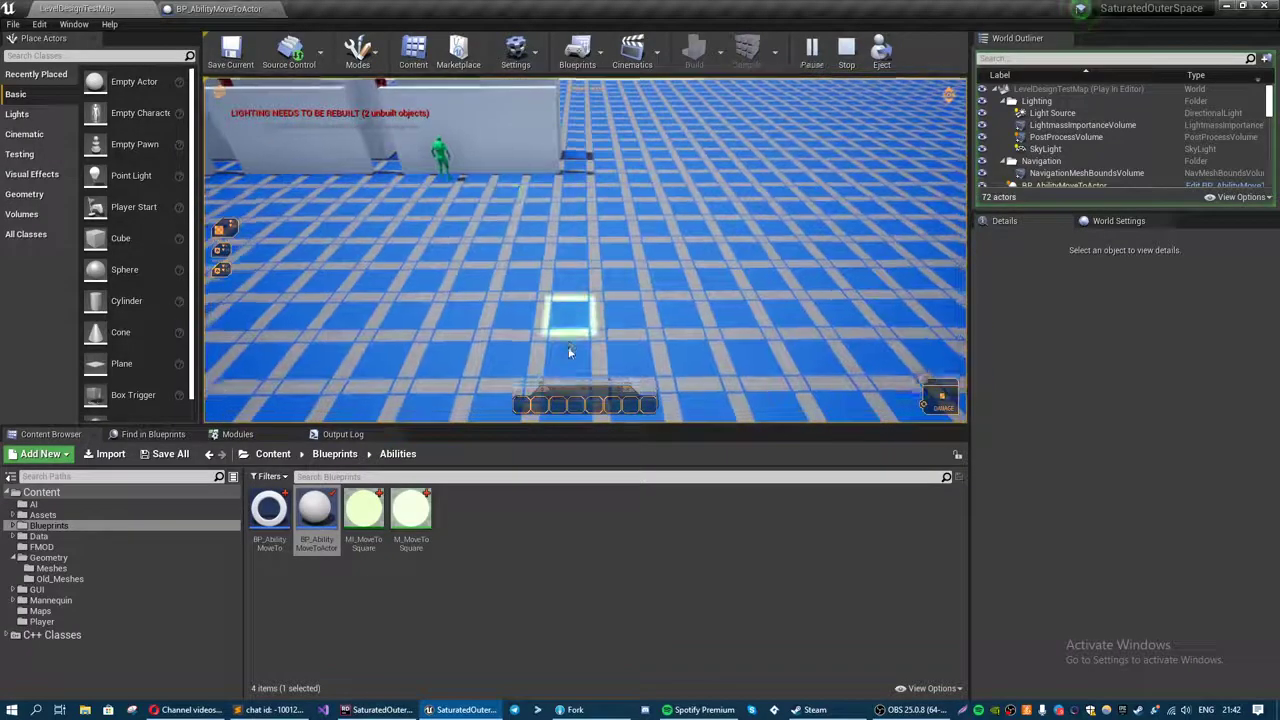
{"action": "key", "text": "s"}
{"action": "key", "text": "w"}
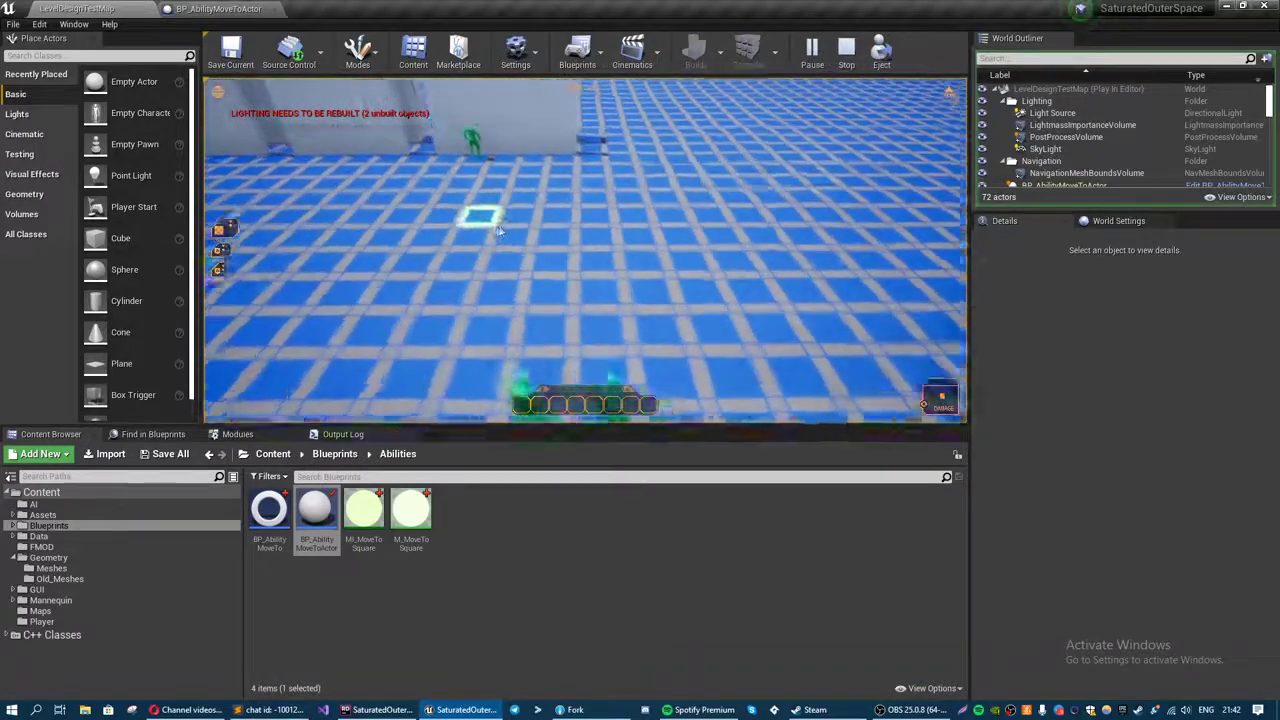
{"action": "key", "text": "s"}
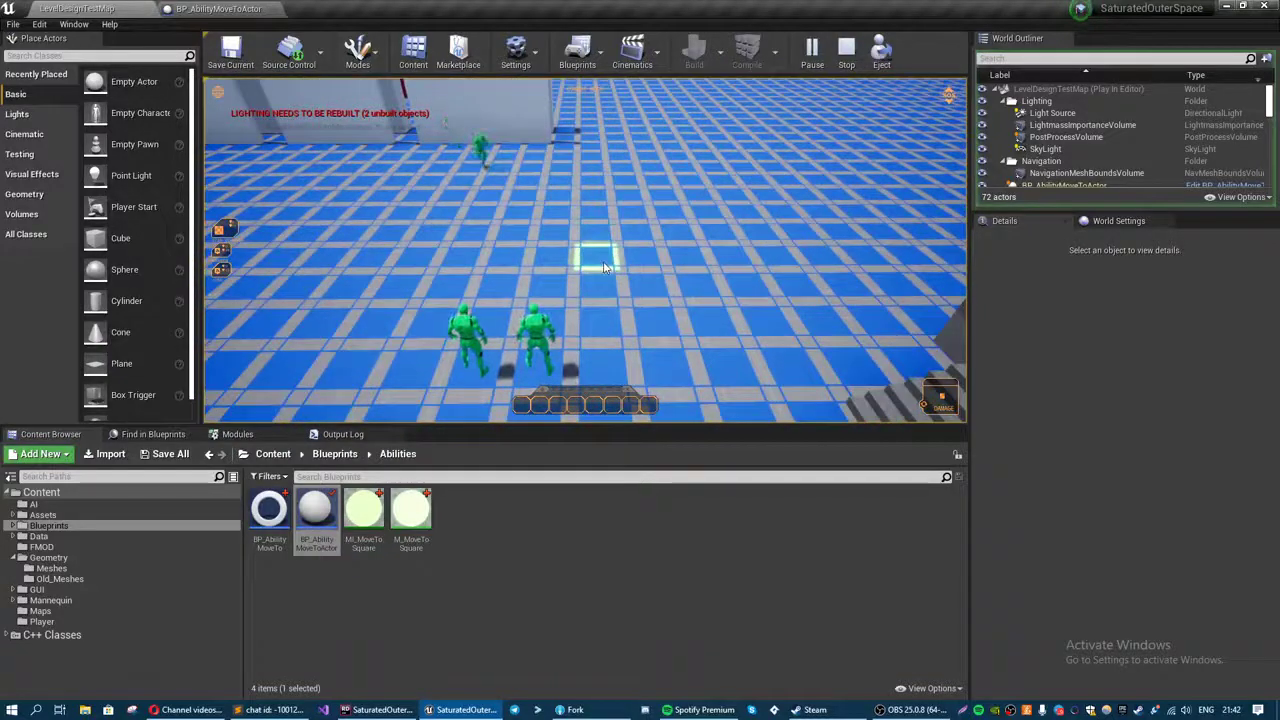
{"action": "key", "text": "d"}
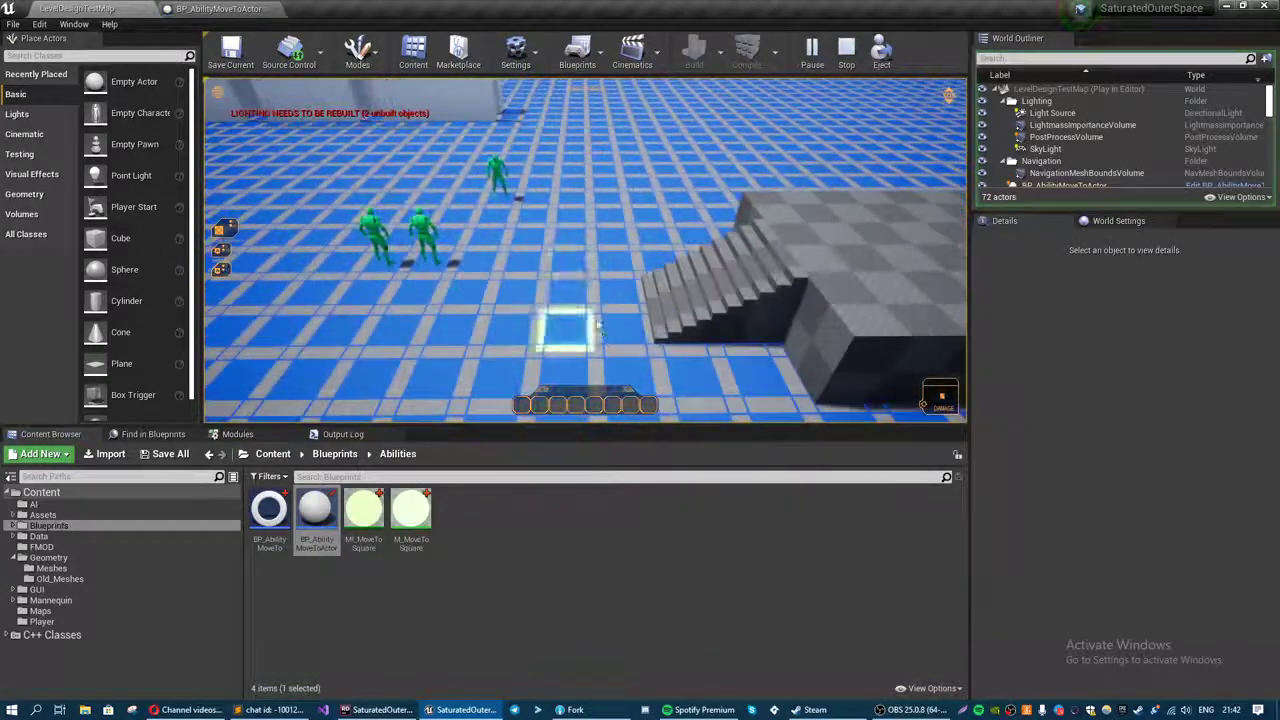
{"action": "key", "text": "Escape"}
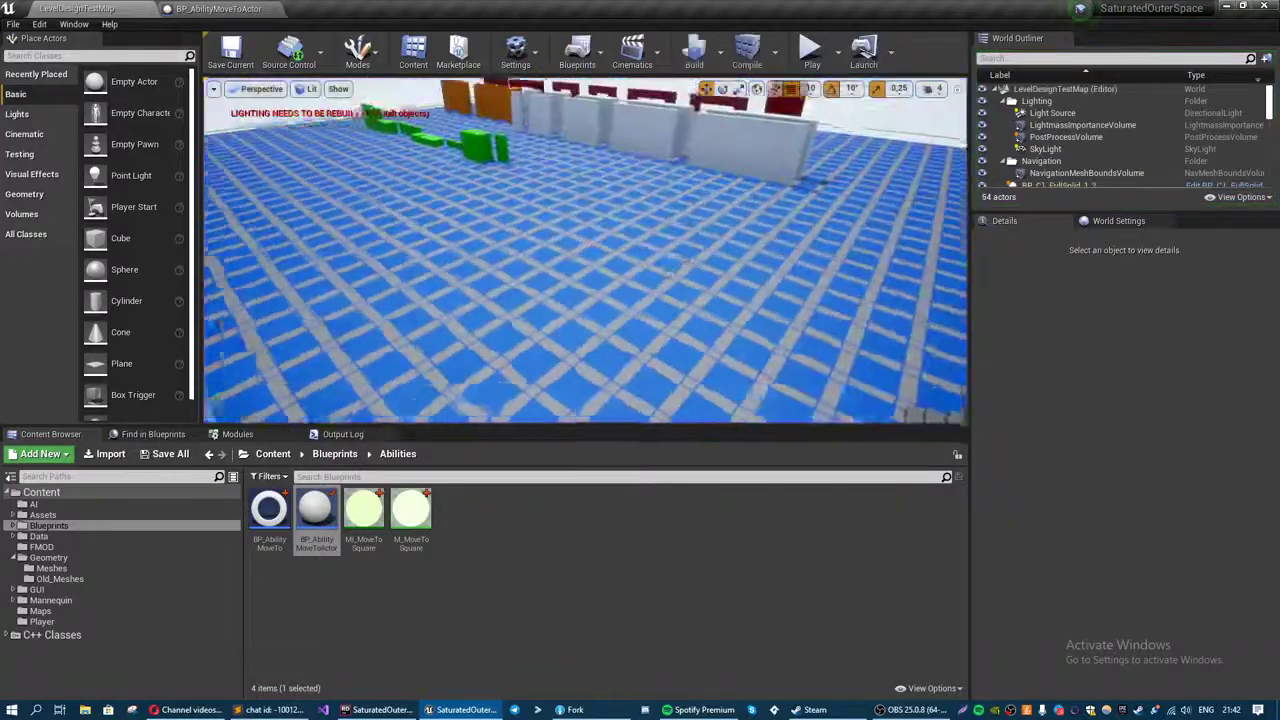